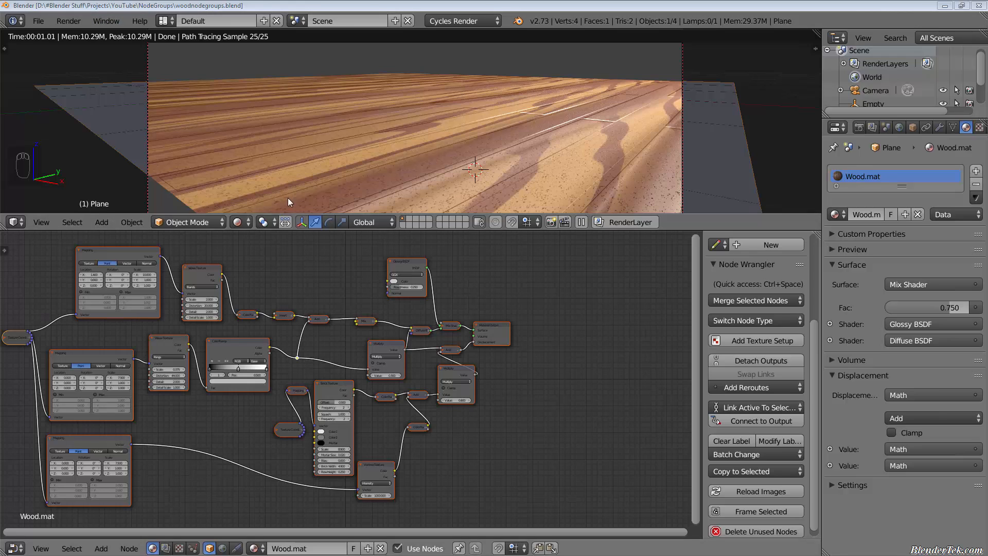
Deselect all nodes and examine the wood material's node tree from the texture inputs through to the material output.
{"action": "key", "text": "a"}
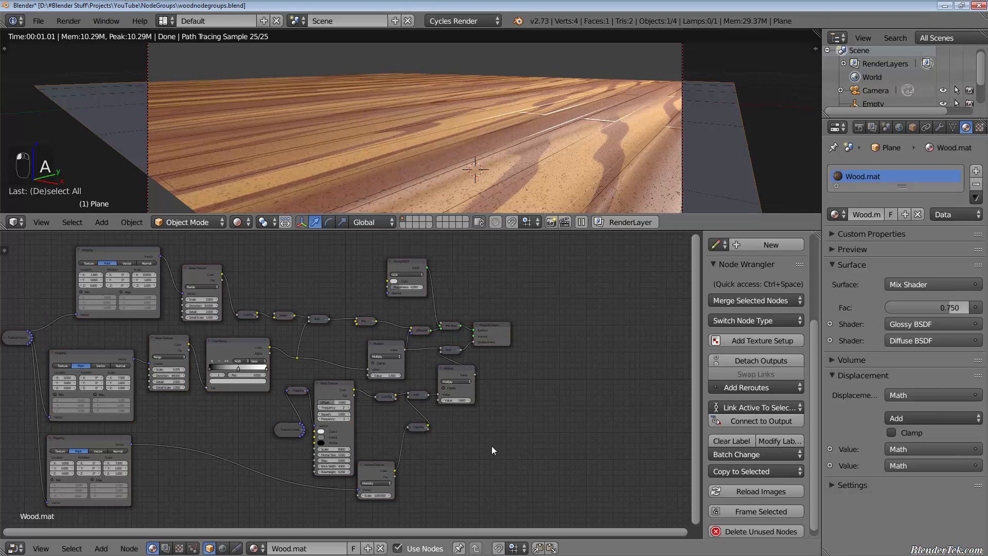
{"action": "middle_click_drag", "start_coordinate": [492, 435], "coordinate": [595, 452], "text": "shift"}
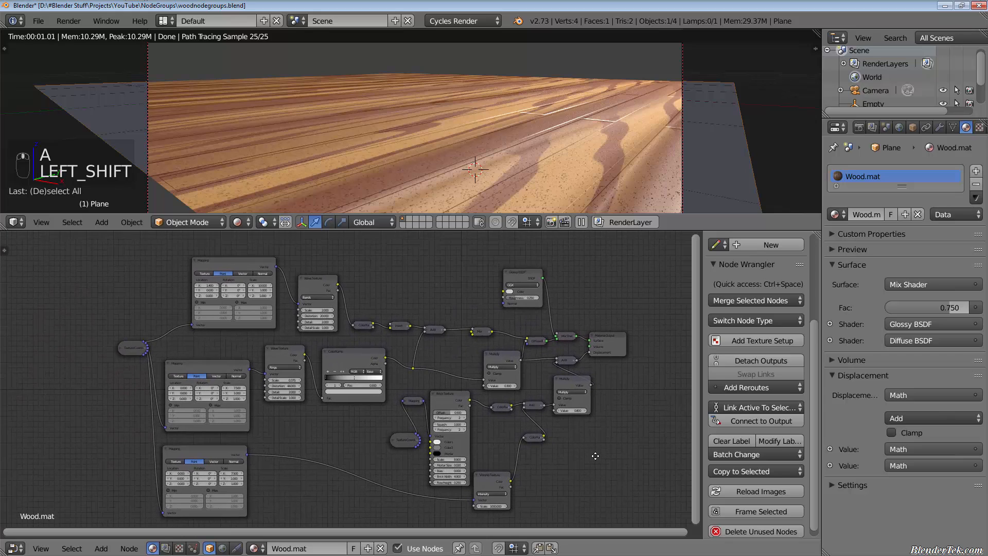
{"action": "scroll", "coordinate": [470, 370], "scroll_direction": "up", "scroll_amount": 3}
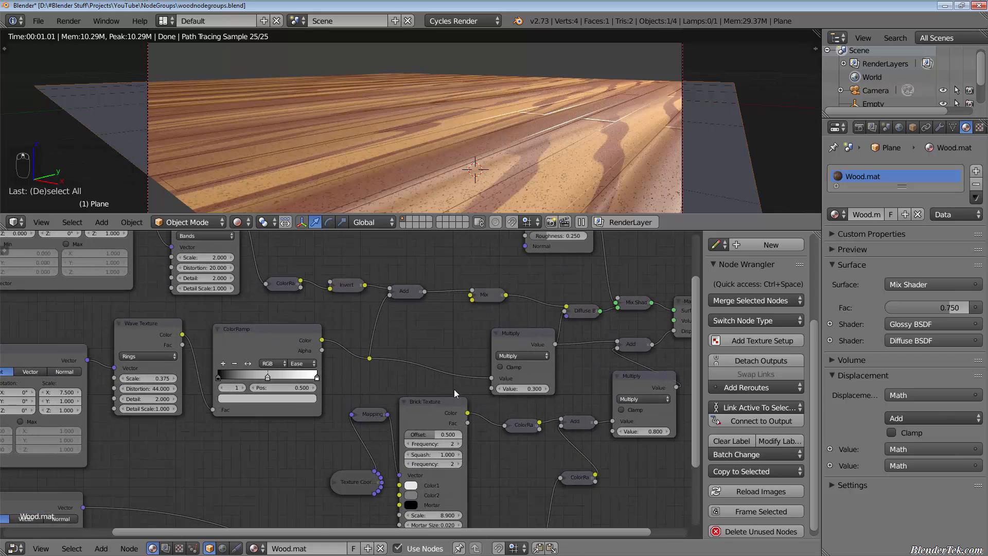
{"action": "scroll", "coordinate": [467, 399], "scroll_direction": "down", "scroll_amount": 1}
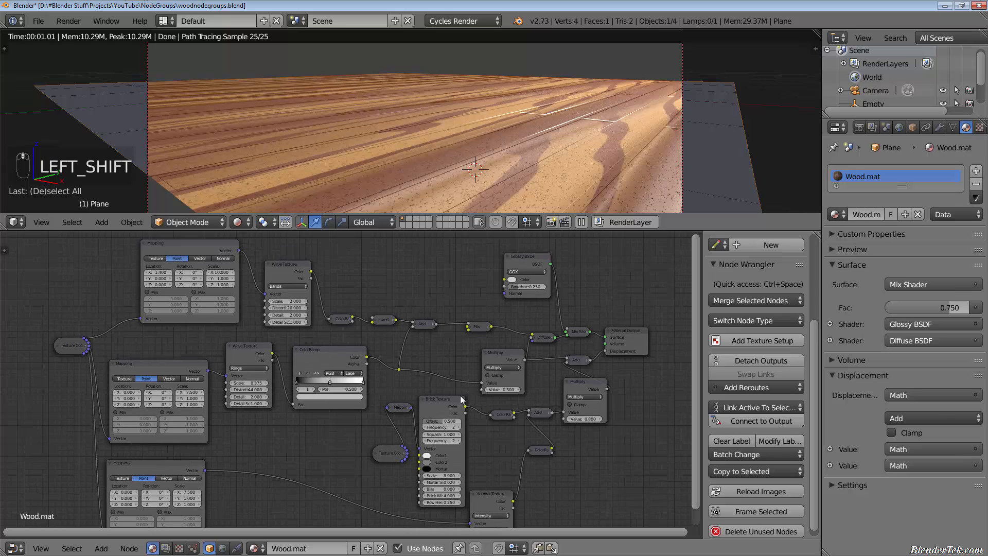
{"action": "middle_click_drag", "start_coordinate": [452, 361], "coordinate": [486, 349], "text": "shift"}
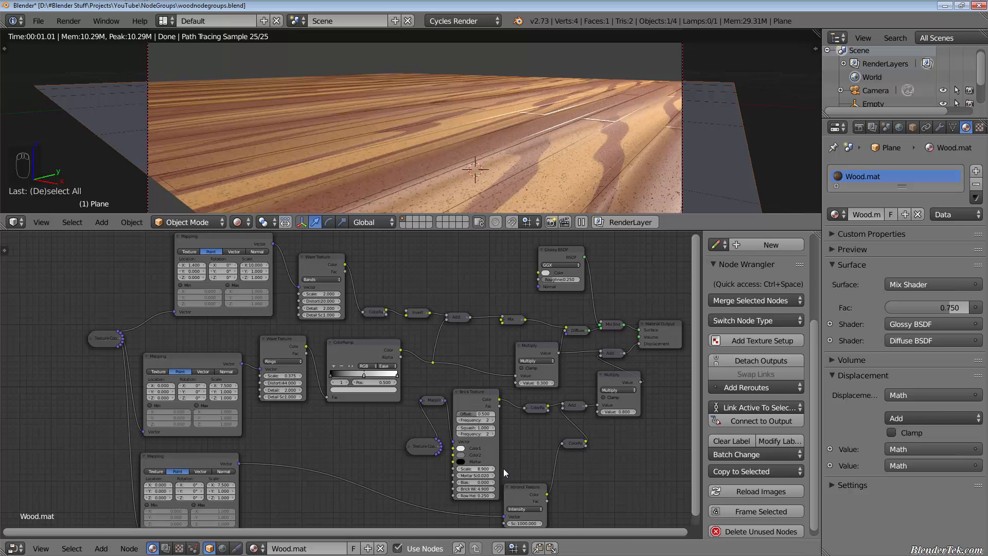
{"action": "middle_click_drag", "start_coordinate": [623, 471], "coordinate": [590, 468], "text": "shift"}
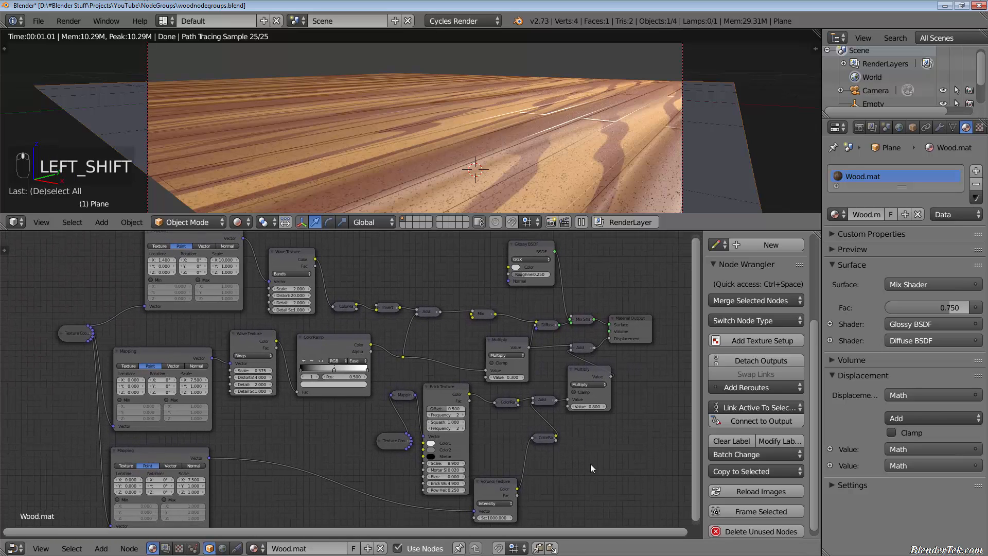
{"action": "scroll", "coordinate": [603, 478], "scroll_direction": "down", "scroll_amount": 1}
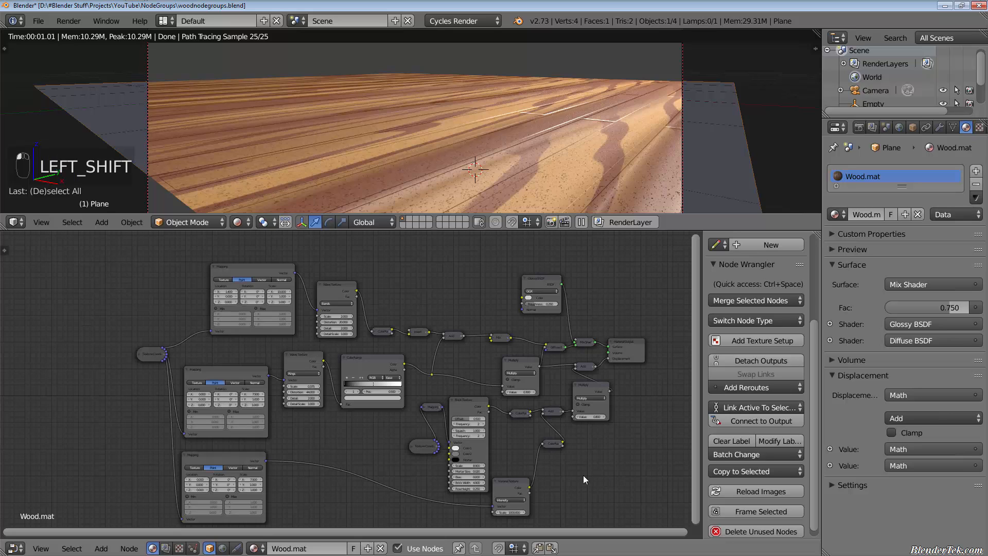
{"action": "middle_click_drag", "start_coordinate": [582, 474], "coordinate": [581, 472], "text": "shift"}
{"action": "key", "text": "shift+a"}
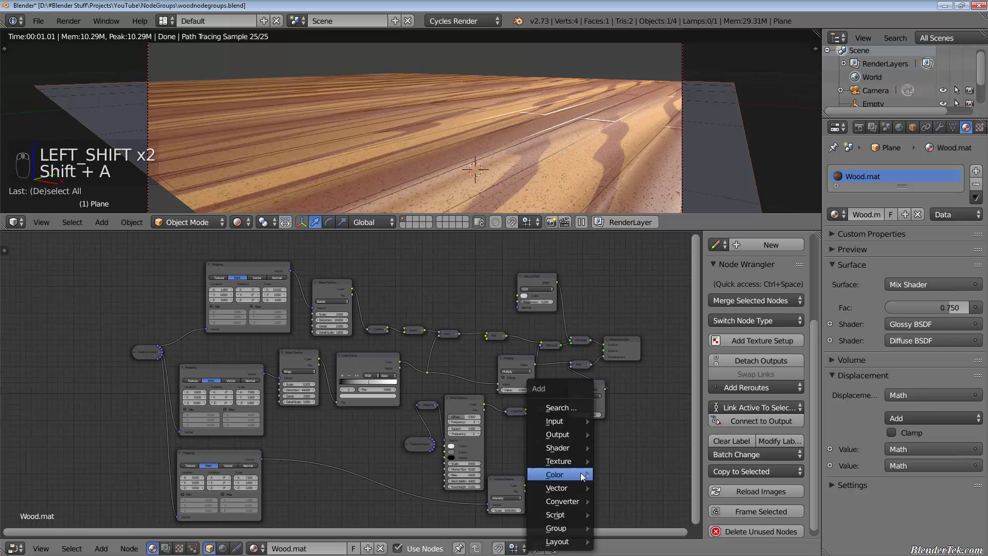
{"action": "key", "text": "shift+a"}
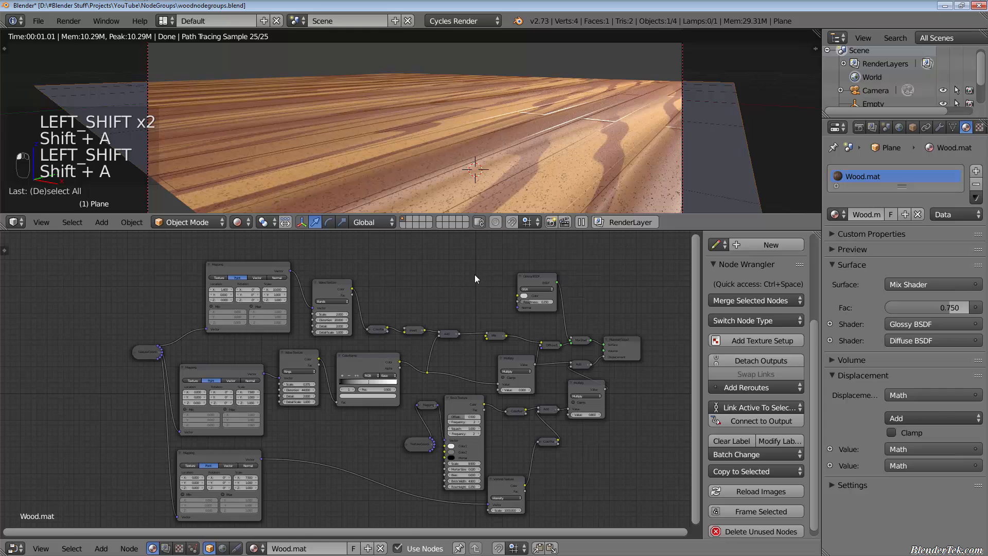
Combine all nodes of the Wood.mat material into a single node group and return to the parent node tree.
{"action": "key", "text": "a"}
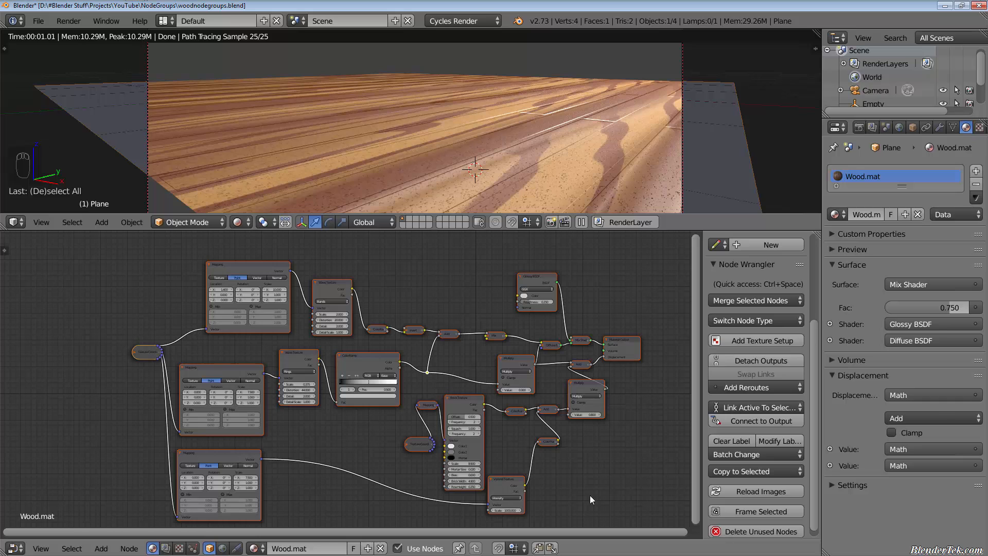
{"action": "key", "text": "ctrl+g"}
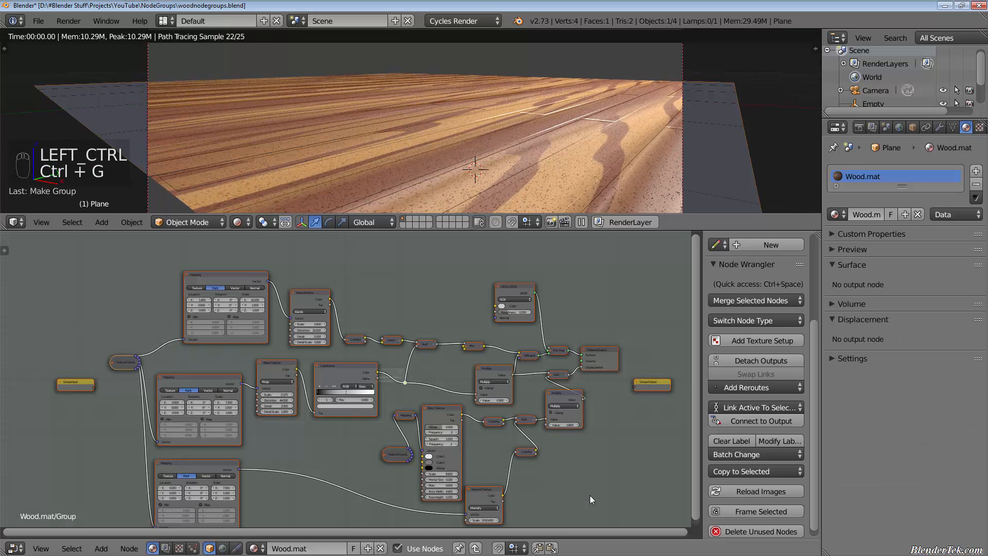
{"action": "key", "text": "Tab"}
{"action": "key", "text": "Tab"}
{"action": "key", "text": "Tab"}
{"action": "key", "text": "Tab"}
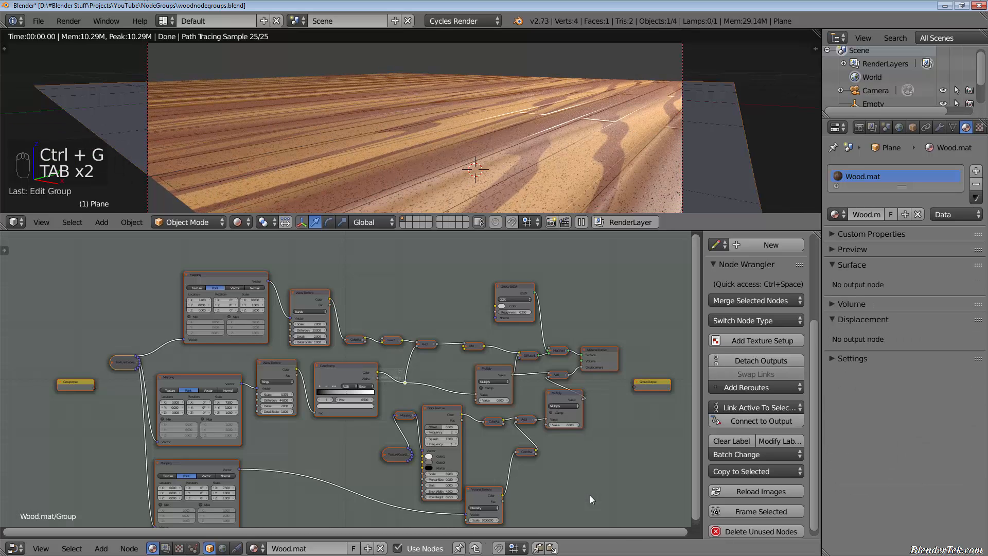
{"action": "key", "text": "Tab"}
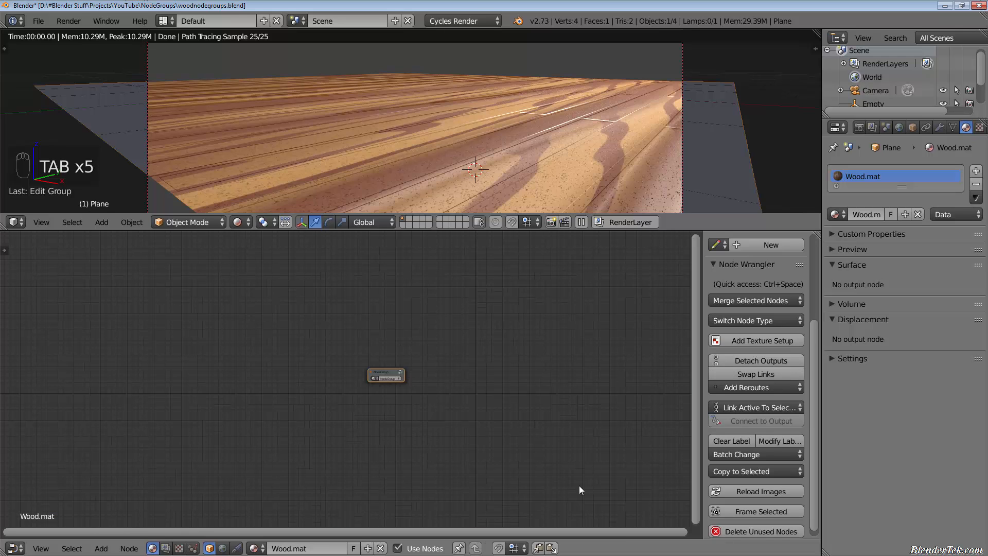
Inspect the collapsed group node and switch between the parent node tree and the group's contents.
{"action": "scroll", "coordinate": [390, 397], "scroll_direction": "up", "scroll_amount": 8}
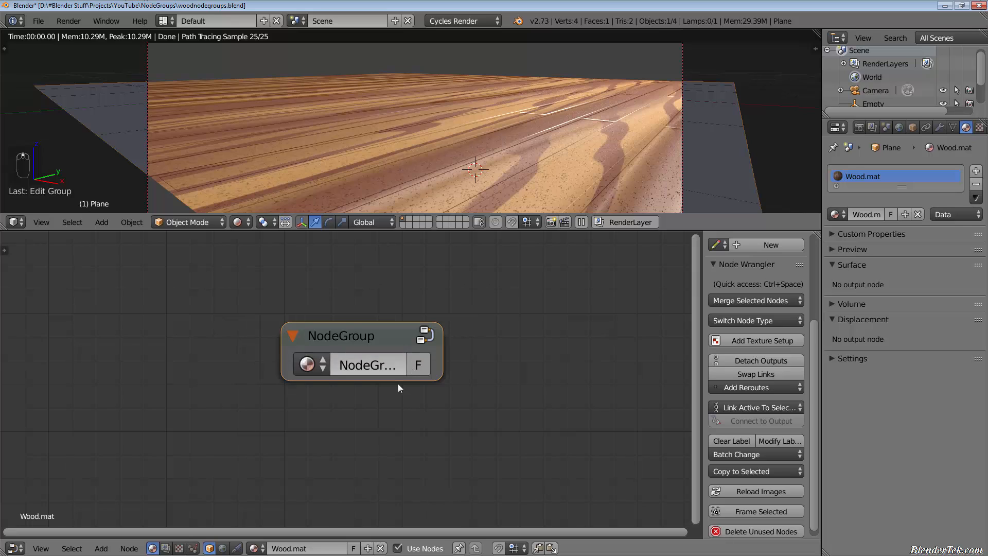
{"action": "scroll", "coordinate": [481, 415], "scroll_direction": "down", "scroll_amount": 2}
{"action": "scroll", "coordinate": [478, 428], "scroll_direction": "up", "scroll_amount": 1}
{"action": "scroll", "coordinate": [470, 524], "scroll_direction": "down", "scroll_amount": 2}
{"action": "key", "text": "Tab"}
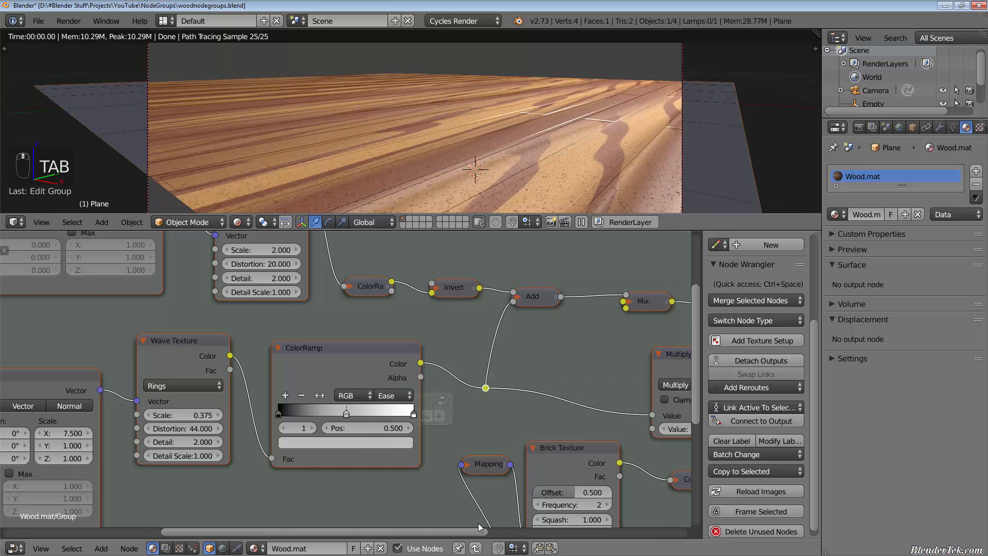
{"action": "left_click", "coordinate": [475, 548]}
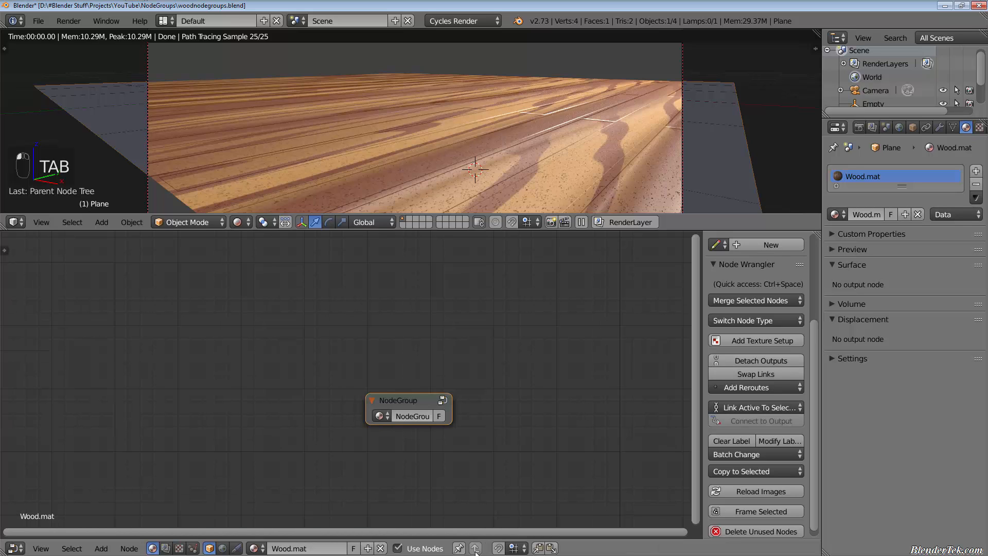
{"action": "key", "text": "Tab"}
{"action": "key", "text": "Tab"}
Examine the Group Input and Group Output nodes at both ends of the grouped wood node tree.
{"action": "scroll", "coordinate": [489, 417], "scroll_direction": "down", "scroll_amount": 3}
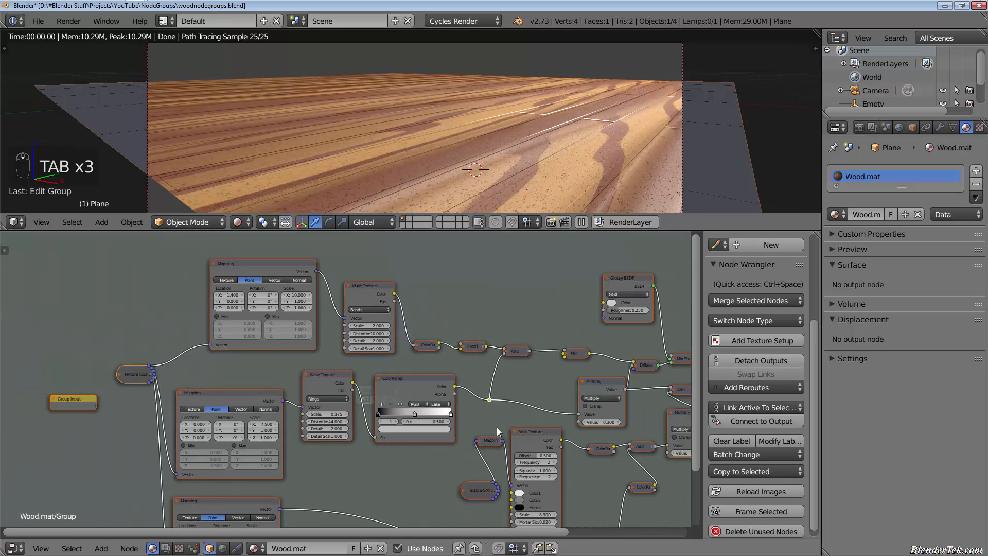
{"action": "scroll", "coordinate": [631, 450], "scroll_direction": "down", "scroll_amount": 1}
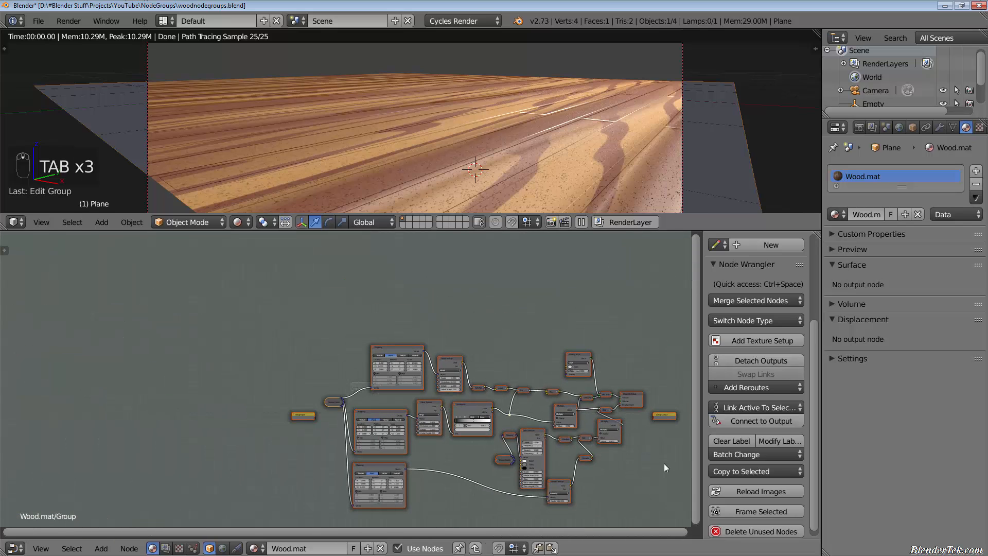
{"action": "scroll", "coordinate": [664, 463], "scroll_direction": "up", "scroll_amount": 3}
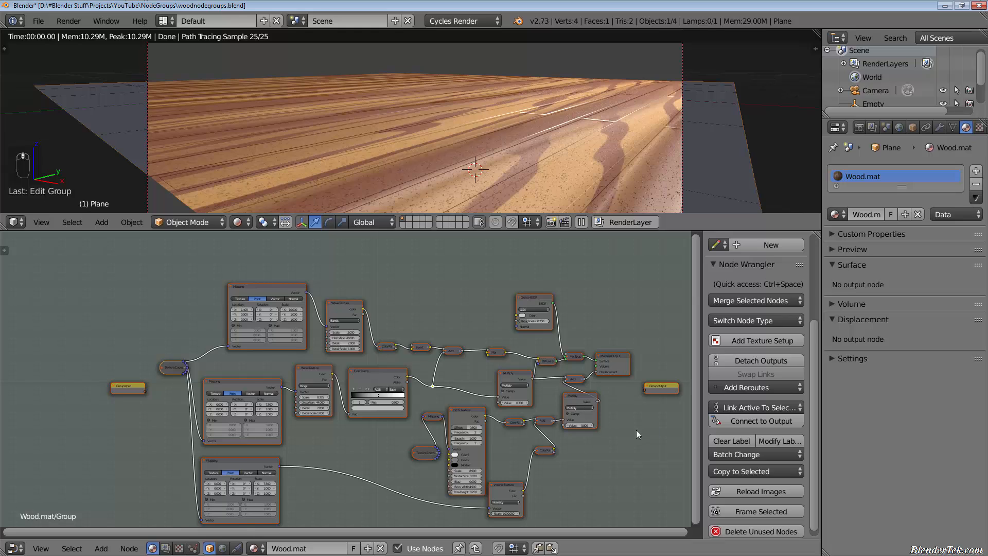
{"action": "scroll", "coordinate": [643, 419], "scroll_direction": "up", "scroll_amount": 1}
{"action": "left_click", "coordinate": [656, 387]}
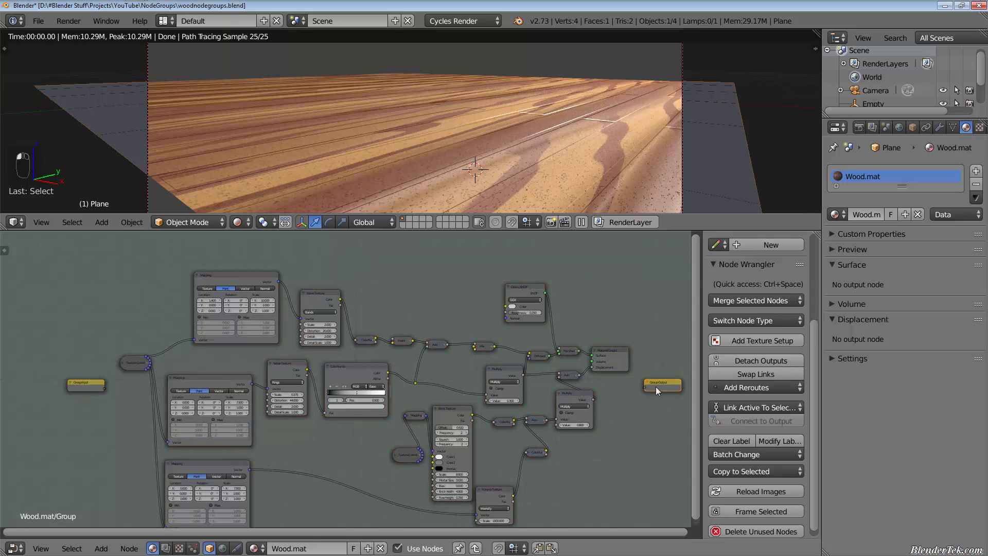
{"action": "left_click", "coordinate": [84, 387]}
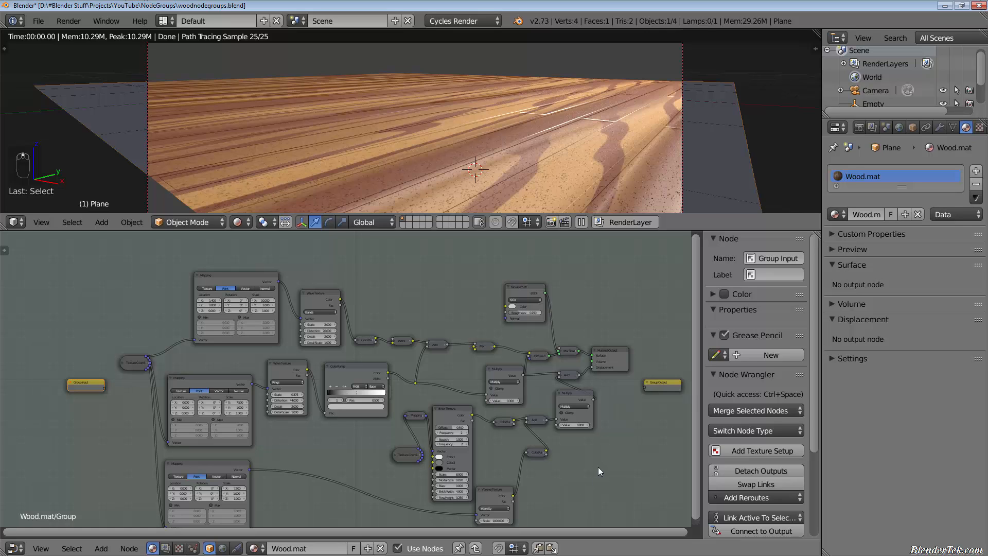
{"action": "scroll", "coordinate": [593, 477], "scroll_direction": "down", "scroll_amount": 5}
{"action": "scroll", "coordinate": [605, 481], "scroll_direction": "up", "scroll_amount": 4}
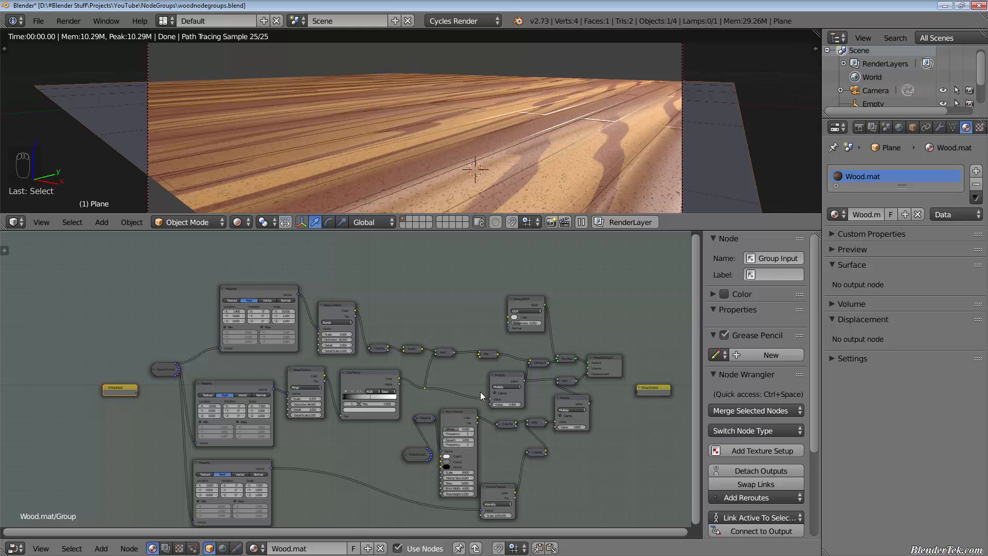
Save the woodnodegroups.blend file and switch to the second Blender window with the plain plane scene.
{"action": "left_click", "coordinate": [39, 23]}
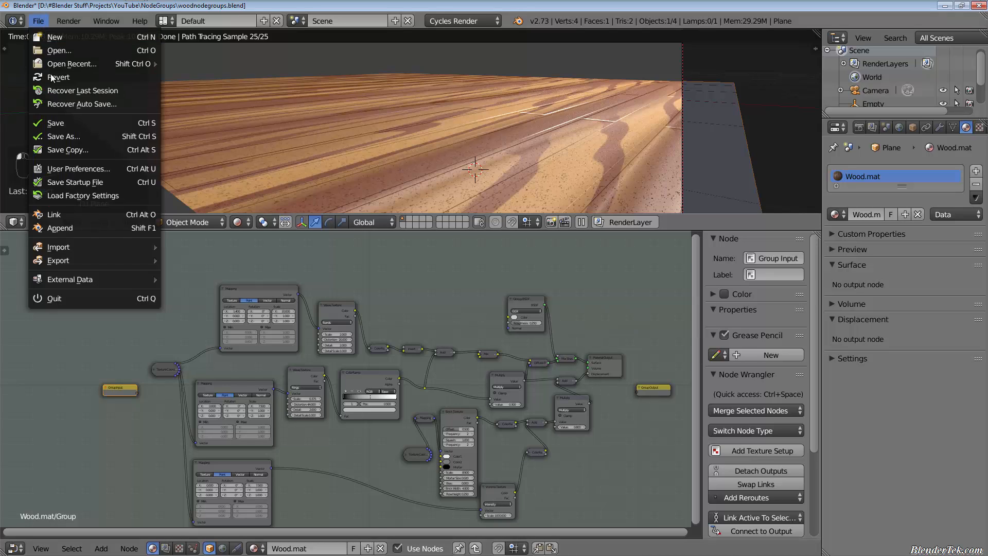
{"action": "left_click", "coordinate": [66, 125]}
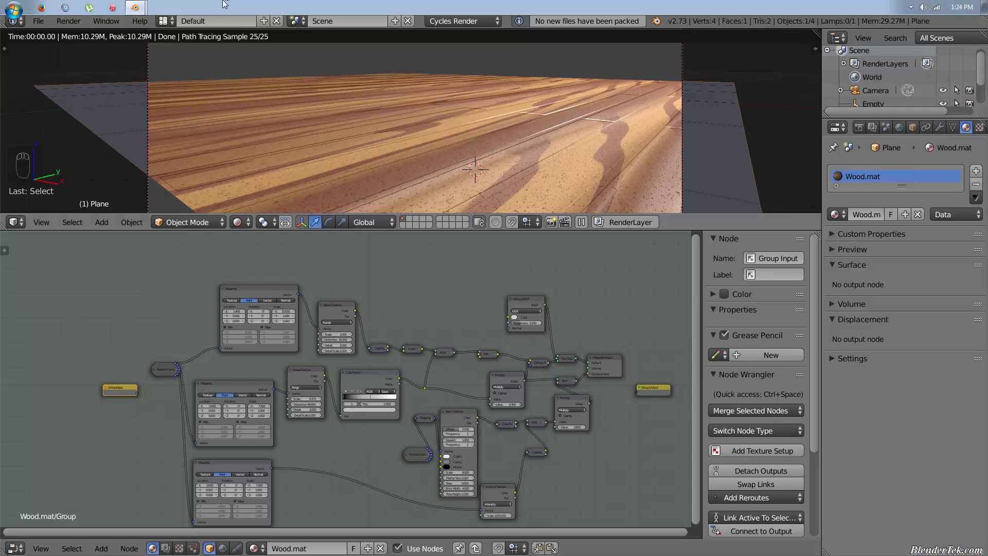
{"action": "mouse_move", "coordinate": [135, 7]}
{"action": "left_click", "coordinate": [129, 42]}
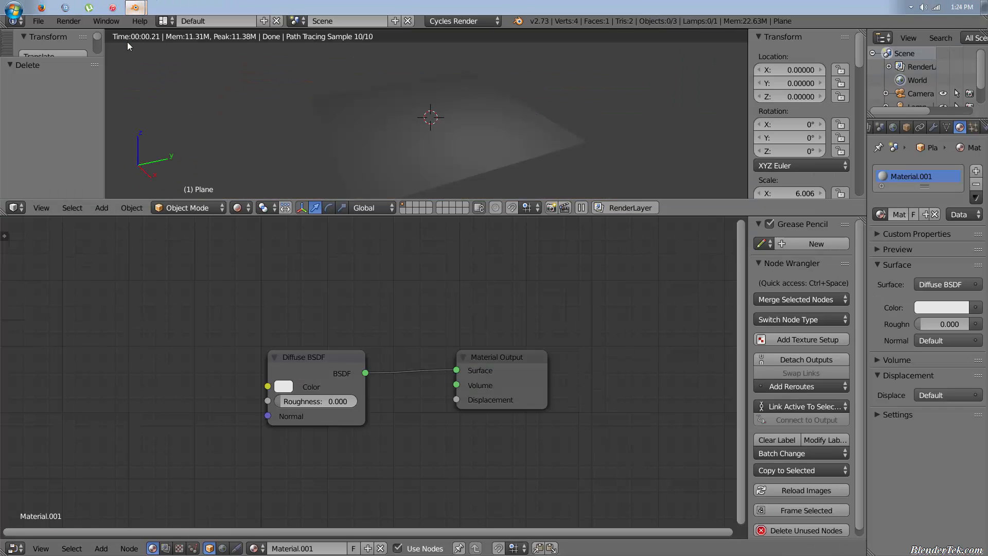
Select the plane in the 3D viewport.
{"action": "right_click", "coordinate": [404, 116]}
{"action": "scroll", "coordinate": [404, 115], "scroll_direction": "up", "scroll_amount": 2}
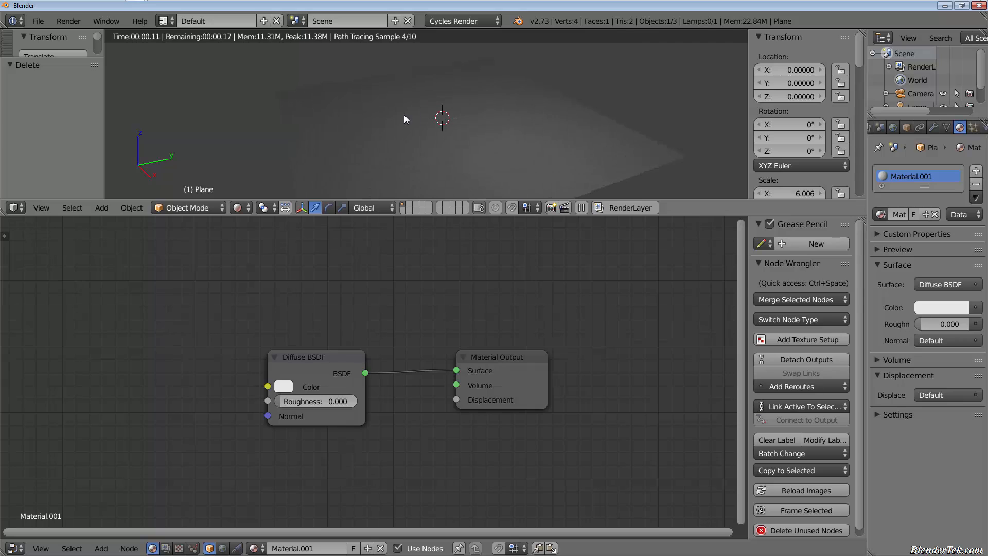
{"action": "scroll", "coordinate": [404, 116], "scroll_direction": "down", "scroll_amount": 1}
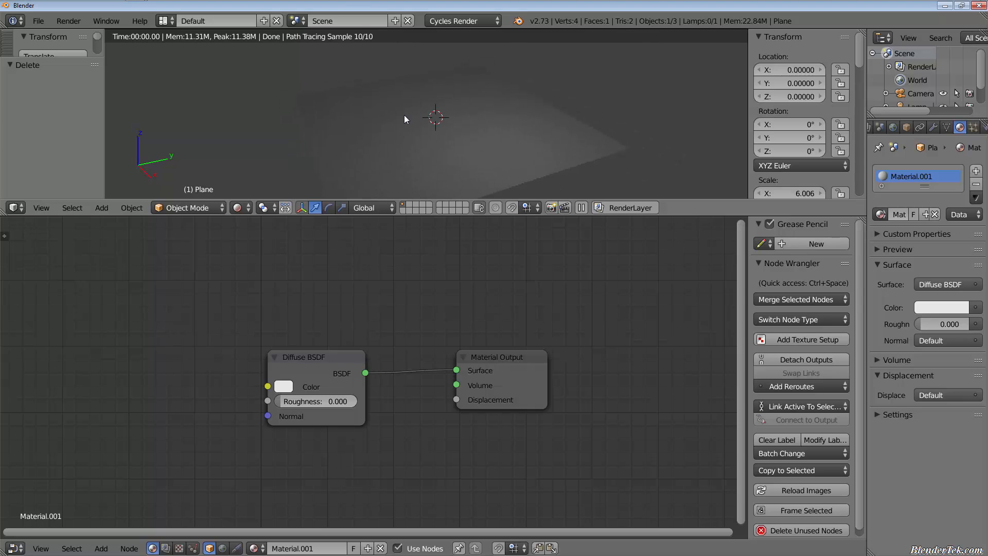
{"action": "scroll", "coordinate": [404, 115], "scroll_direction": "down", "scroll_amount": 1}
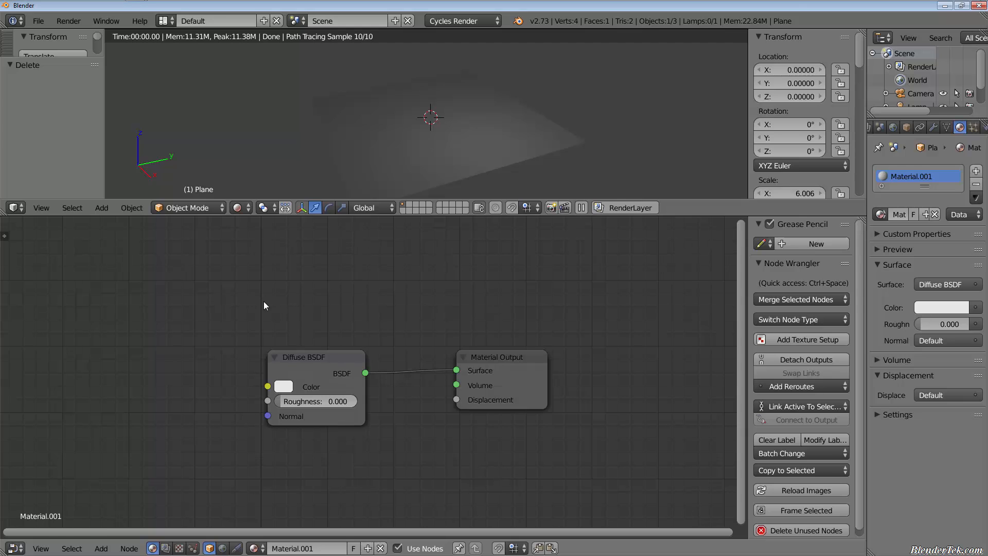
Append NodeGroup from the NodeTree data of woodnodegroups.blend in the NodeGroups folder.
{"action": "key", "text": "shift+F1"}
{"action": "left_click", "coordinate": [194, 88]}
{"action": "left_click", "coordinate": [194, 88]}
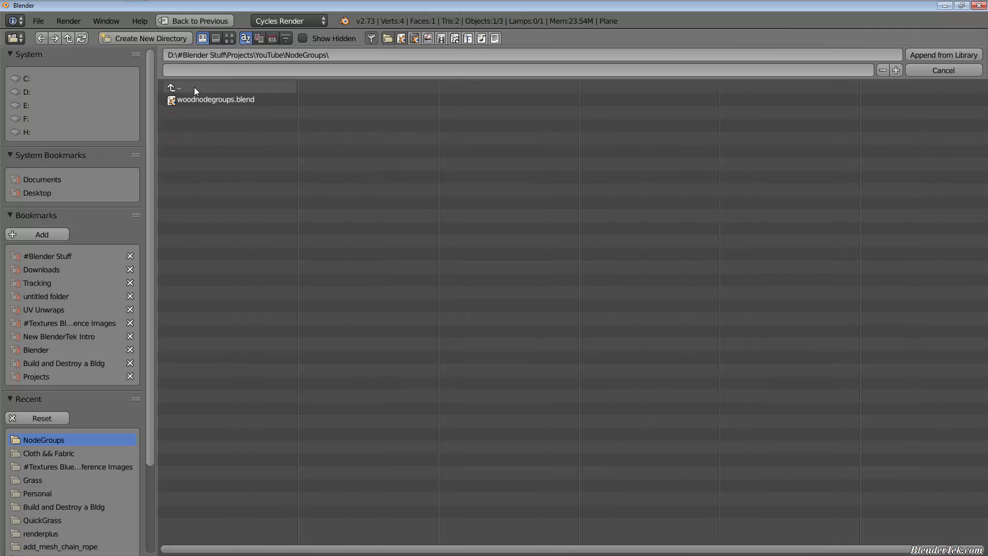
{"action": "left_click", "coordinate": [227, 101]}
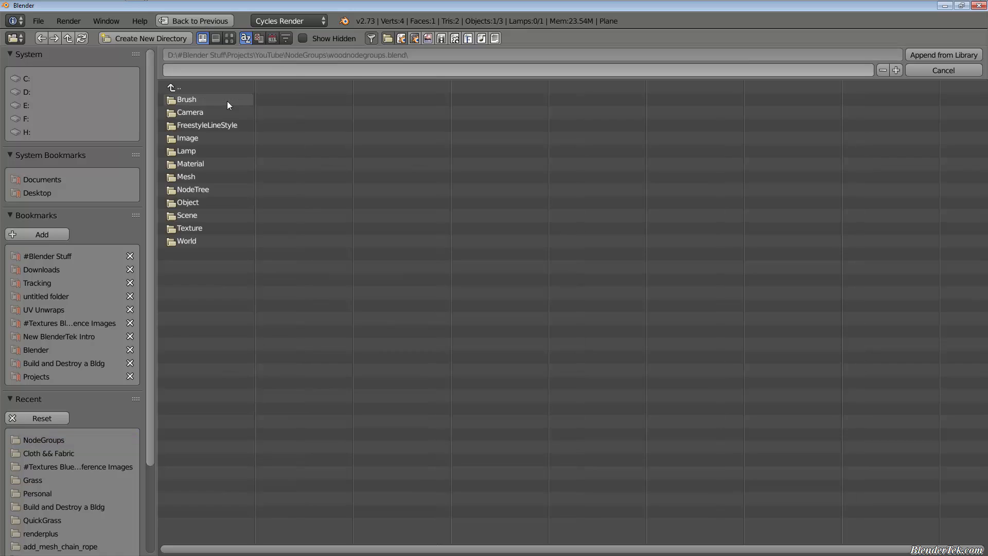
{"action": "left_click", "coordinate": [204, 191]}
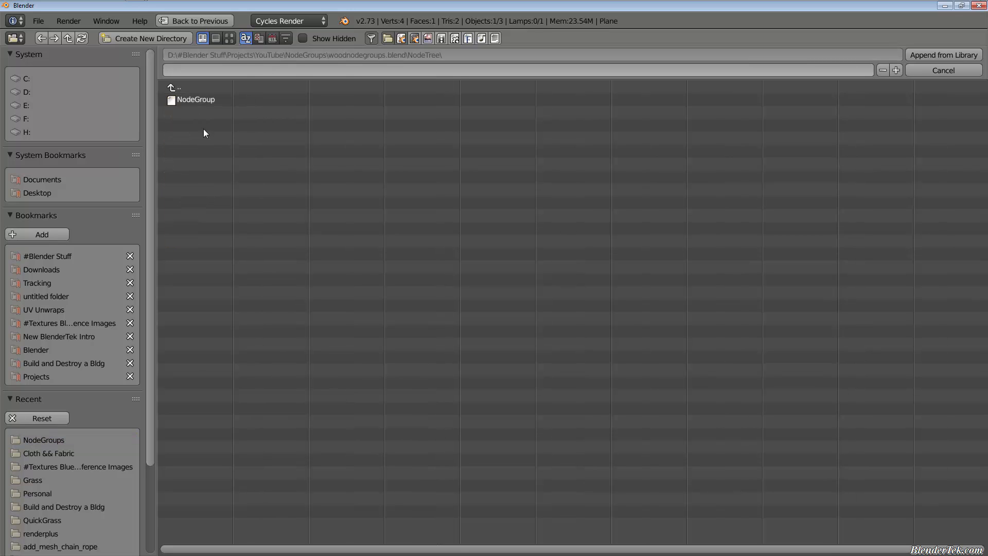
{"action": "double_click", "coordinate": [205, 103]}
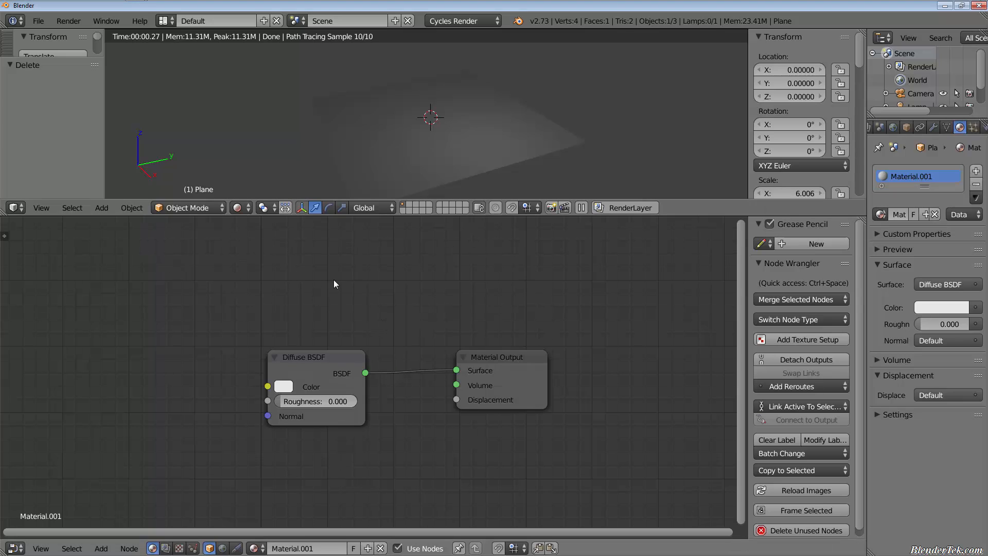
Add the NodeGroup group node to the plane's material and place it above the Diffuse BSDF node.
{"action": "key", "text": "shift+a"}
{"action": "mouse_move", "coordinate": [319, 280]}
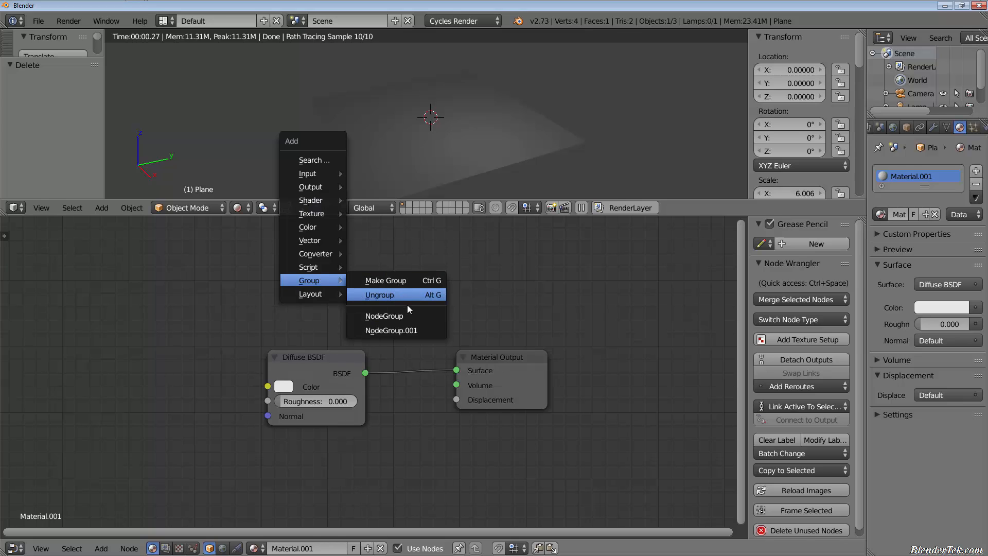
{"action": "left_click", "coordinate": [406, 316]}
{"action": "left_click", "coordinate": [324, 266]}
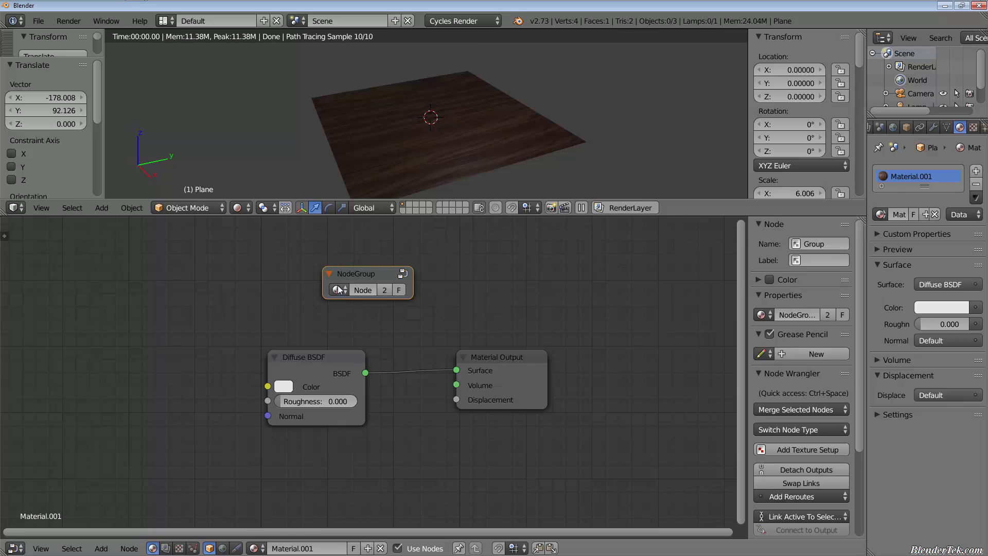
Assign NodeGroup as the group node's node tree and check the plane in the rendered view.
{"action": "left_click", "coordinate": [338, 290]}
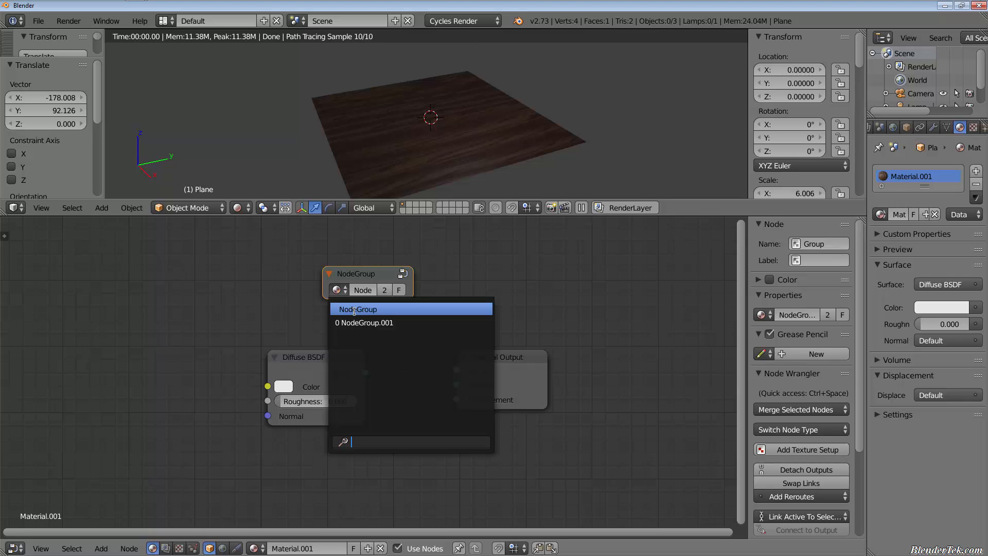
{"action": "left_click", "coordinate": [354, 309]}
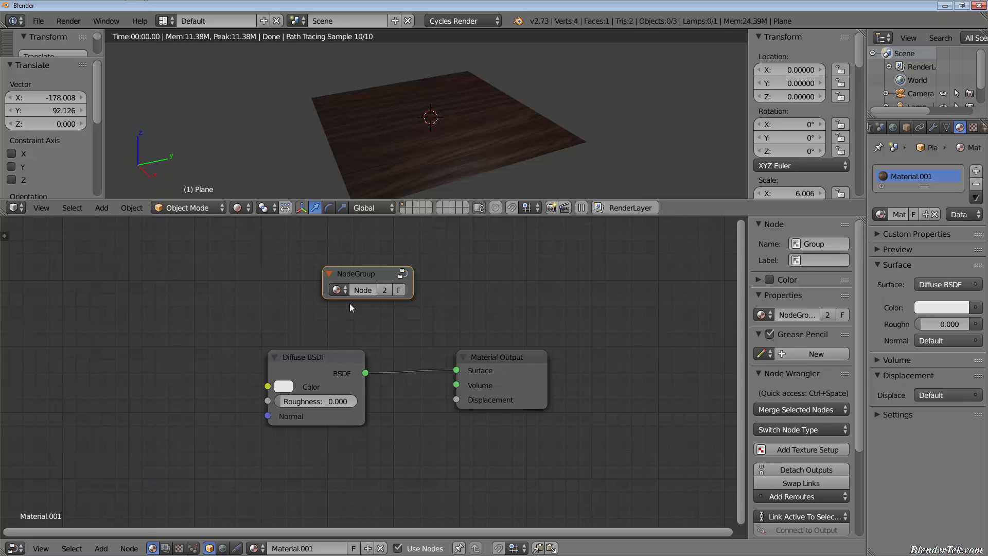
{"action": "scroll", "coordinate": [417, 129], "scroll_direction": "up", "scroll_amount": 5}
{"action": "middle_click_drag", "start_coordinate": [426, 144], "coordinate": [477, 159]}
{"action": "scroll", "coordinate": [478, 157], "scroll_direction": "down", "scroll_amount": 3}
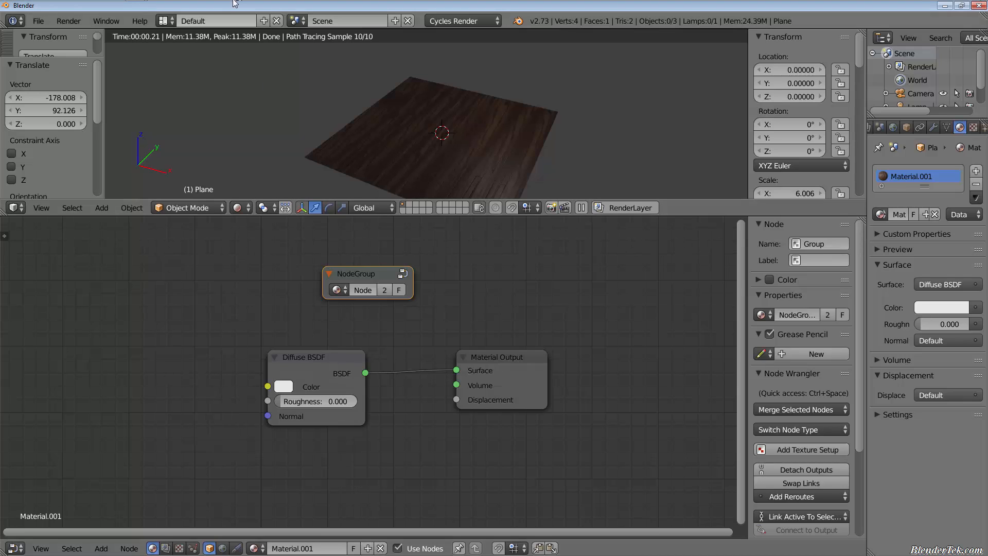
Switch back to the Blender window with woodnodegroups.blend, where the wood node group is open.
{"action": "mouse_move", "coordinate": [135, 7]}
{"action": "left_click", "coordinate": [144, 31]}
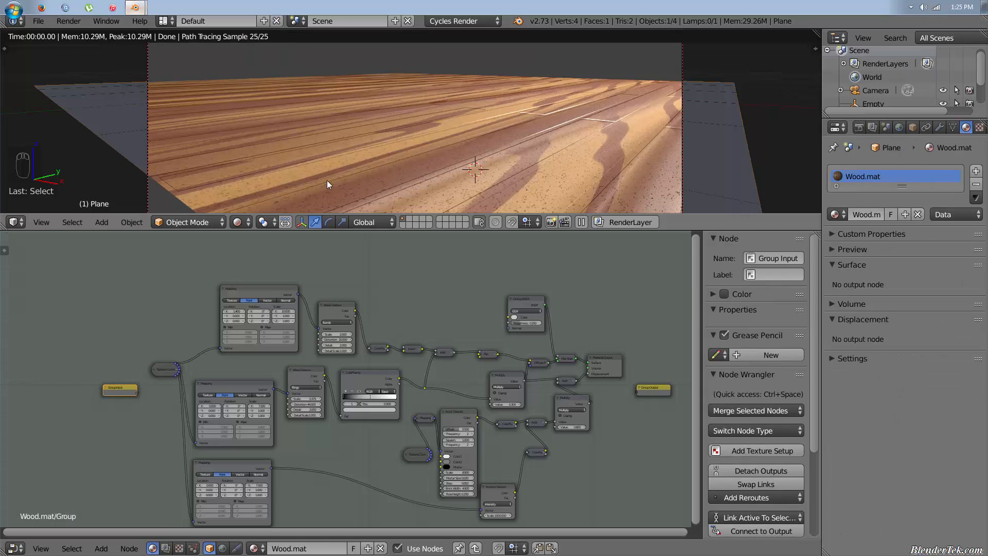
{"action": "left_click", "coordinate": [652, 387]}
{"action": "left_click", "coordinate": [124, 388], "text": "shift"}
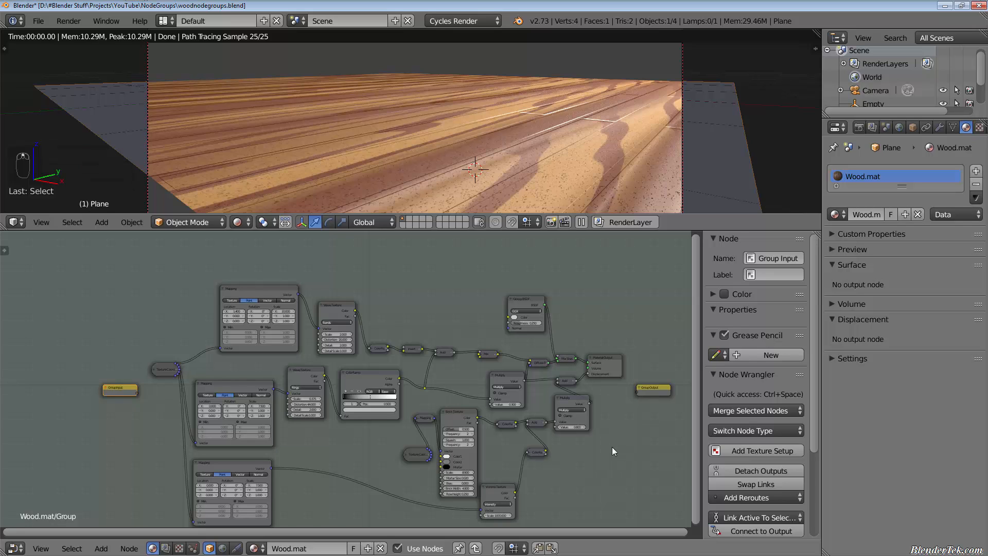
Examine the nodes inside the wood group, including the Group Input and Group Output nodes at its ends.
{"action": "key", "text": "a"}
{"action": "key", "text": "a"}
{"action": "key", "text": "a"}
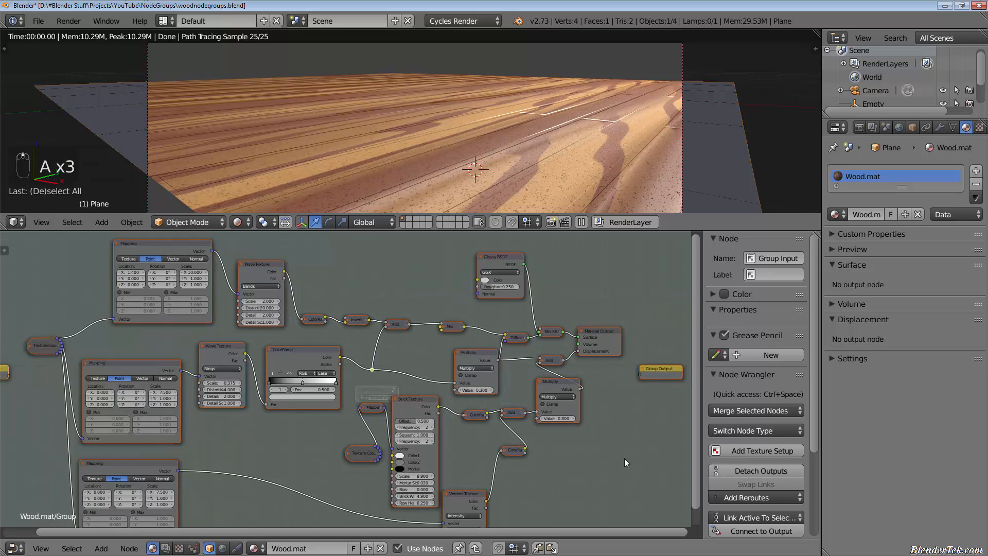
{"action": "scroll", "coordinate": [745, 434], "scroll_direction": "down", "scroll_amount": 1}
{"action": "scroll", "coordinate": [738, 437], "scroll_direction": "up", "scroll_amount": 1}
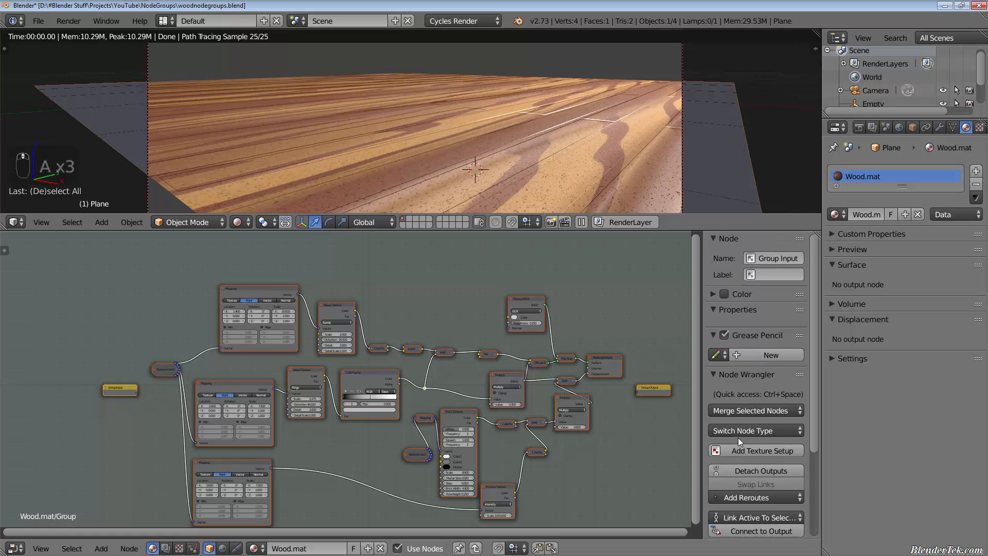
{"action": "left_click", "coordinate": [654, 390], "text": "shift"}
{"action": "middle_click_drag", "start_coordinate": [115, 436], "coordinate": [93, 455]}
{"action": "scroll", "coordinate": [80, 429], "scroll_direction": "up", "scroll_amount": 4}
{"action": "scroll", "coordinate": [80, 431], "scroll_direction": "up", "scroll_amount": 2}
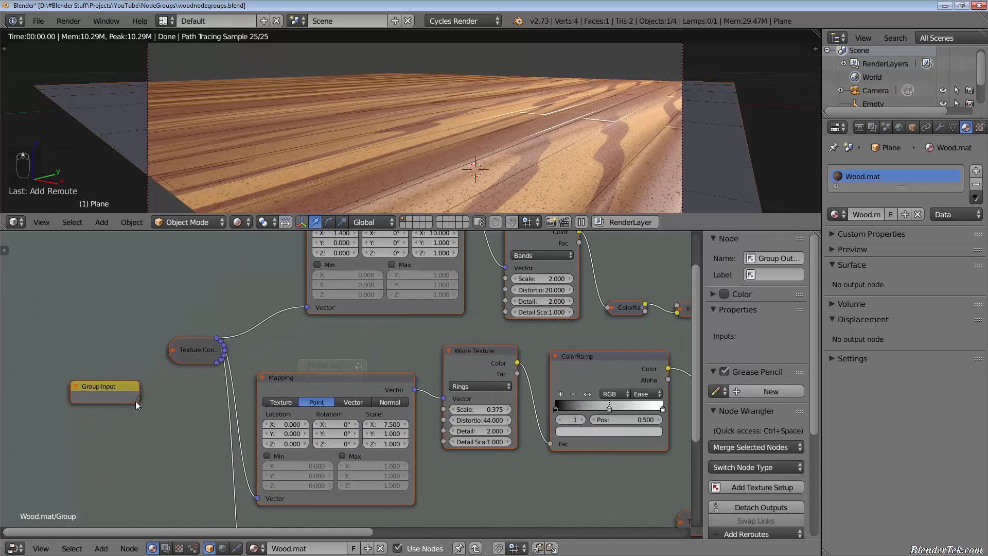
{"action": "left_click_drag", "start_coordinate": [138, 398], "coordinate": [161, 435]}
{"action": "left_click_drag", "start_coordinate": [183, 489], "coordinate": [183, 489]}
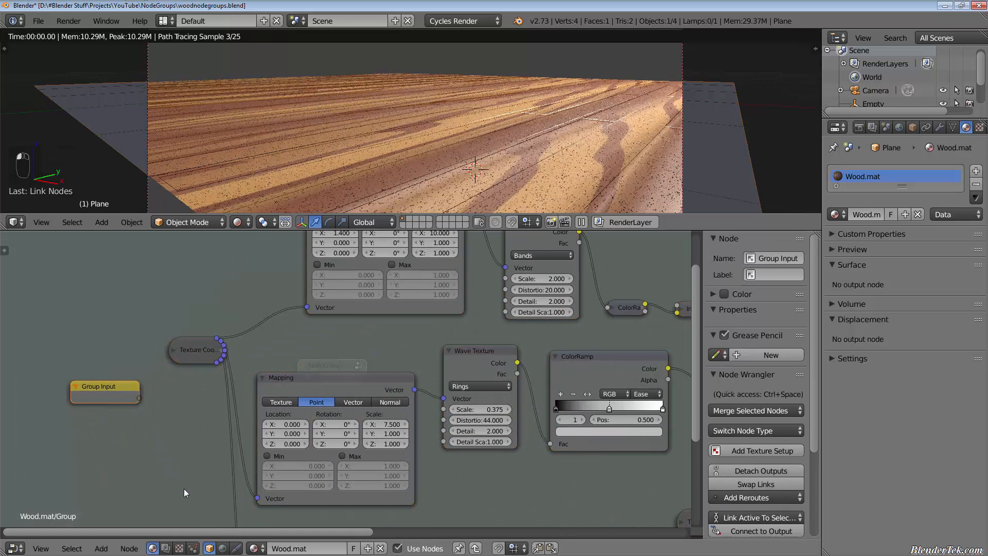
{"action": "scroll", "coordinate": [185, 488], "scroll_direction": "down", "scroll_amount": 4}
{"action": "scroll", "coordinate": [419, 475], "scroll_direction": "down", "scroll_amount": 3}
{"action": "middle_click_drag", "start_coordinate": [633, 435], "coordinate": [329, 413], "text": "shift"}
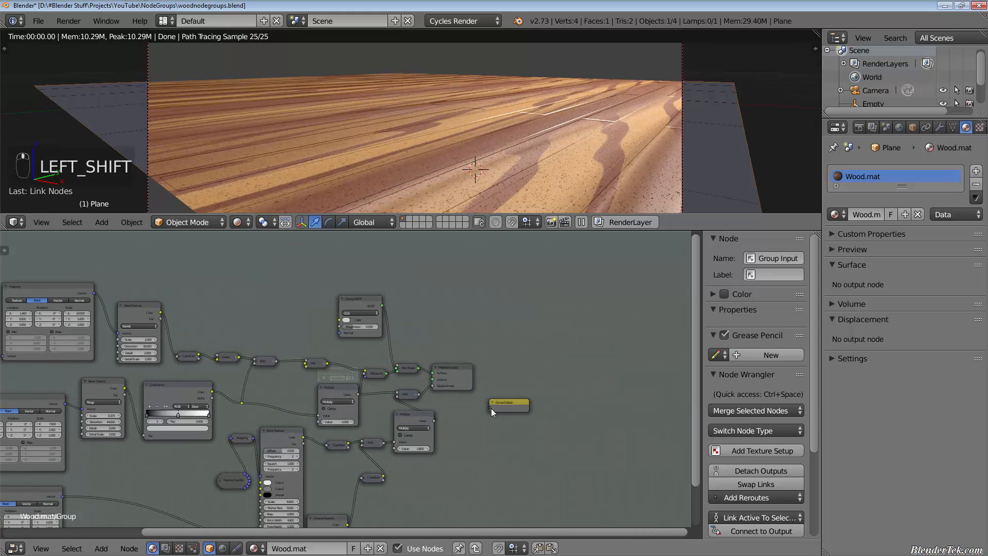
{"action": "middle_click_drag", "start_coordinate": [502, 473], "coordinate": [686, 431], "text": "shift"}
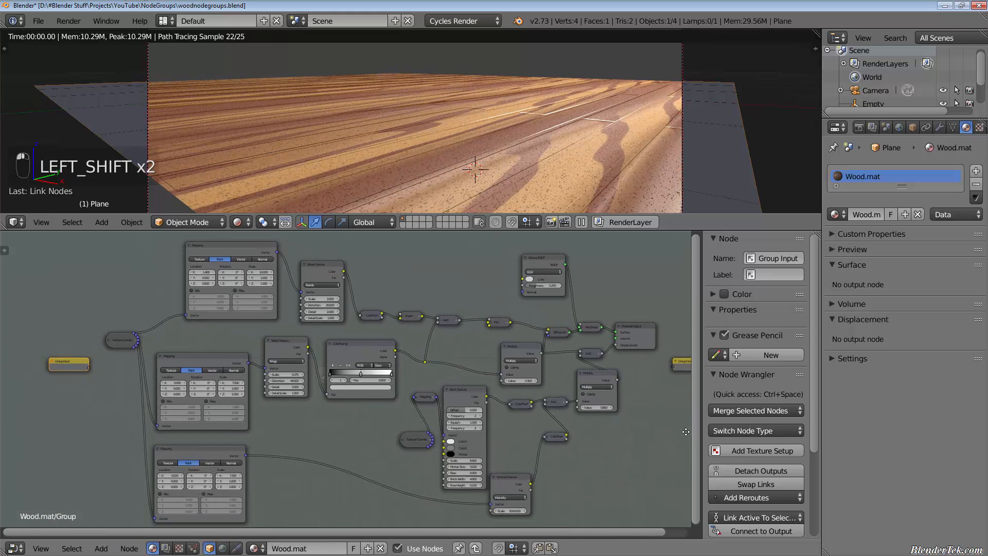
Try raising the Scale of the Bands Wave Texture to about 75 and cancel the change.
{"action": "scroll", "coordinate": [289, 311], "scroll_direction": "up", "scroll_amount": 8}
{"action": "middle_click_drag", "start_coordinate": [286, 338], "coordinate": [468, 393], "text": "shift"}
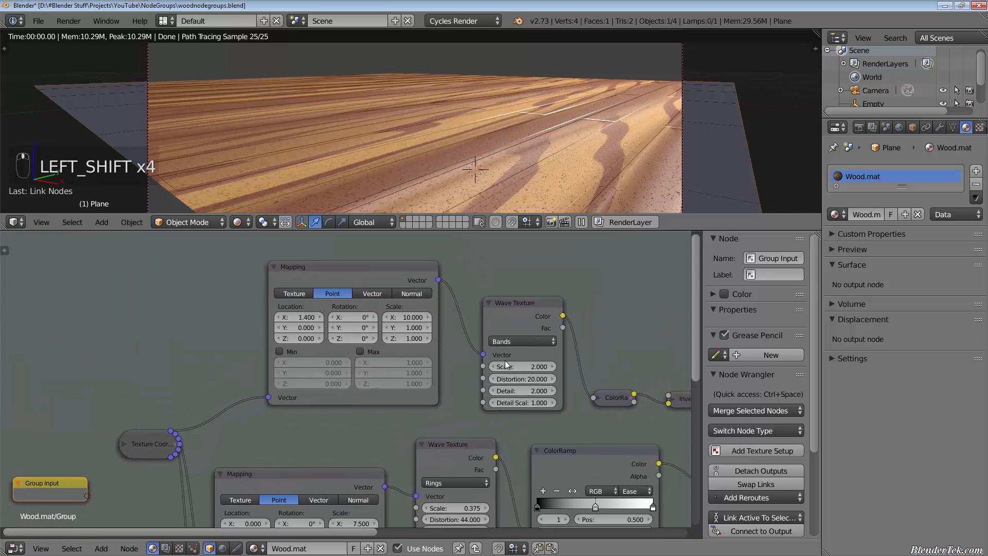
{"action": "left_click_drag", "start_coordinate": [505, 367], "coordinate": [554, 366]}
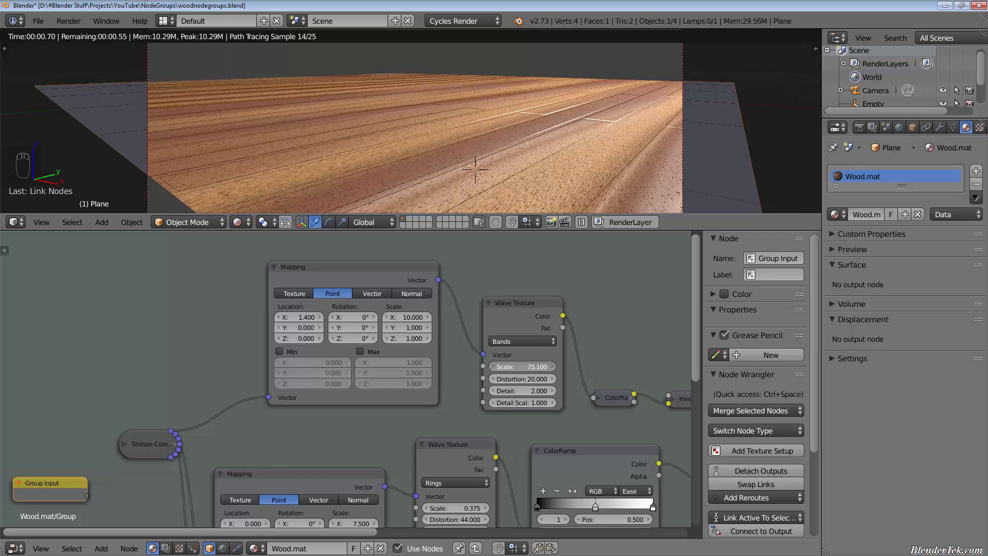
{"action": "key", "text": "Escape"}
Link the Bands Wave Texture's Scale to the Group Input node and rename the new group input BandScale.
{"action": "middle_click_drag", "start_coordinate": [361, 425], "coordinate": [403, 397], "text": "shift"}
{"action": "left_click_drag", "start_coordinate": [526, 336], "coordinate": [135, 468]}
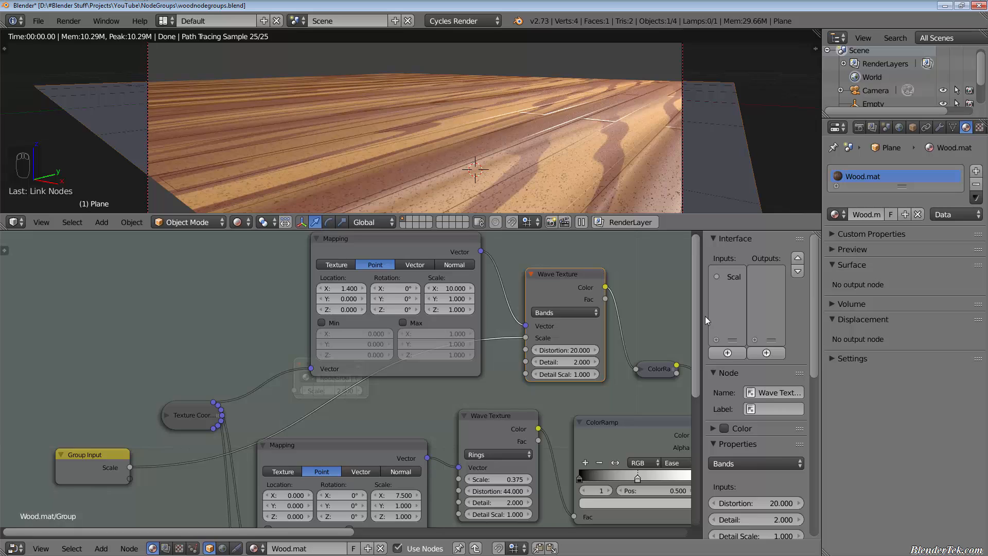
{"action": "left_click_drag", "start_coordinate": [702, 317], "coordinate": [665, 318]}
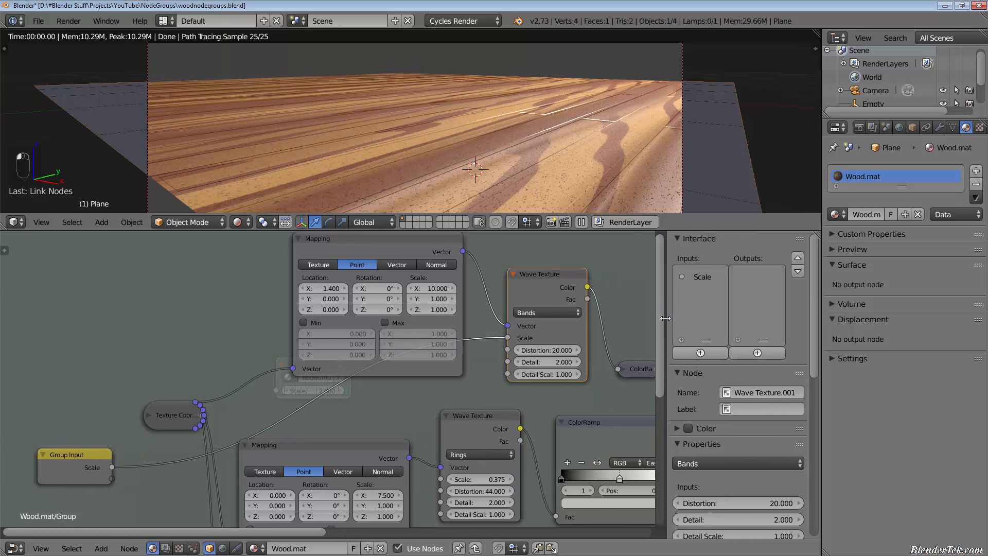
{"action": "left_click", "coordinate": [698, 276]}
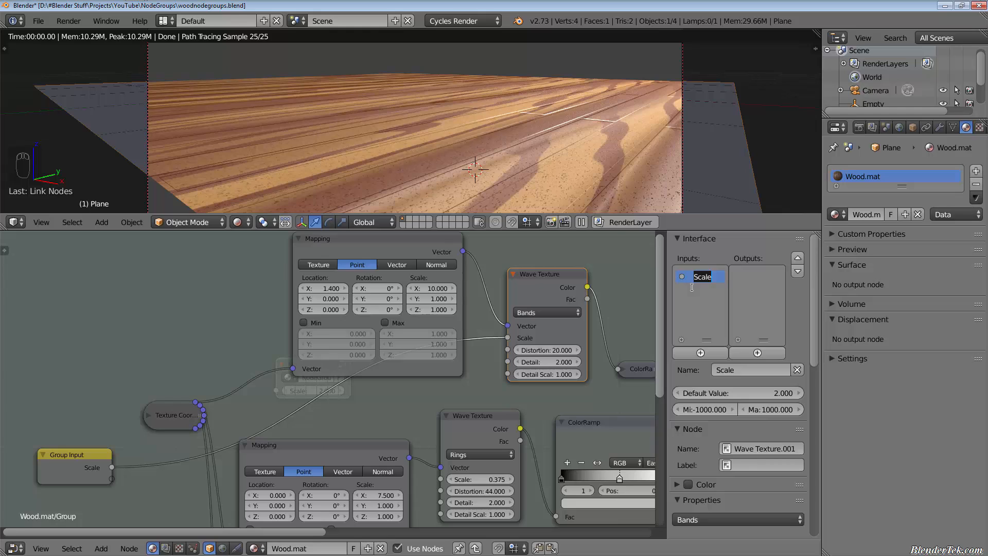
{"action": "type", "text": "Wo"}
{"action": "key", "text": "BackSpace"}
{"action": "key", "text": "BackSpace"}
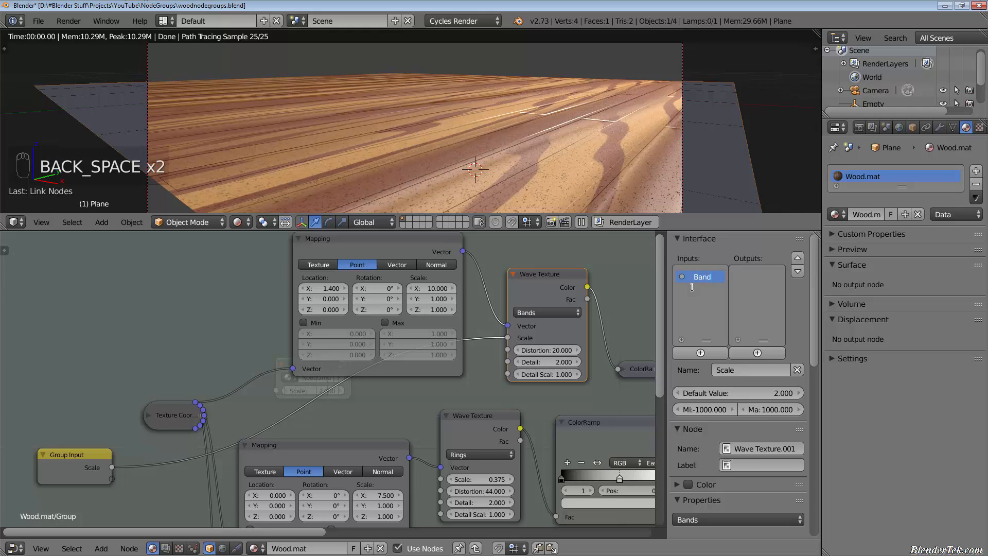
{"action": "key", "text": "Return"}
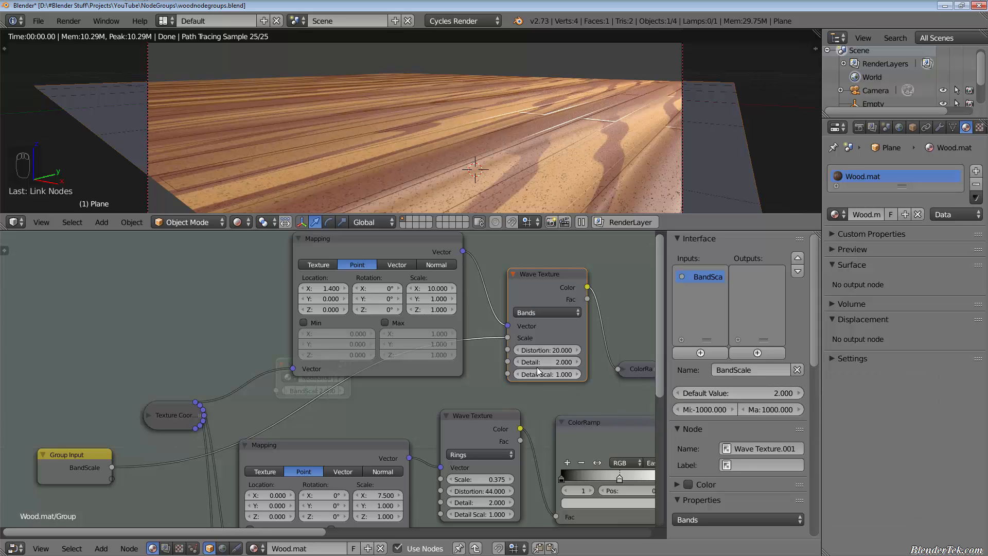
Cut and reconnect the link between BandScale and the Bands Wave Texture's Scale, and set the input's minimum to 0.
{"action": "right_click_drag", "start_coordinate": [480, 321], "coordinate": [489, 350], "text": "ctrl"}
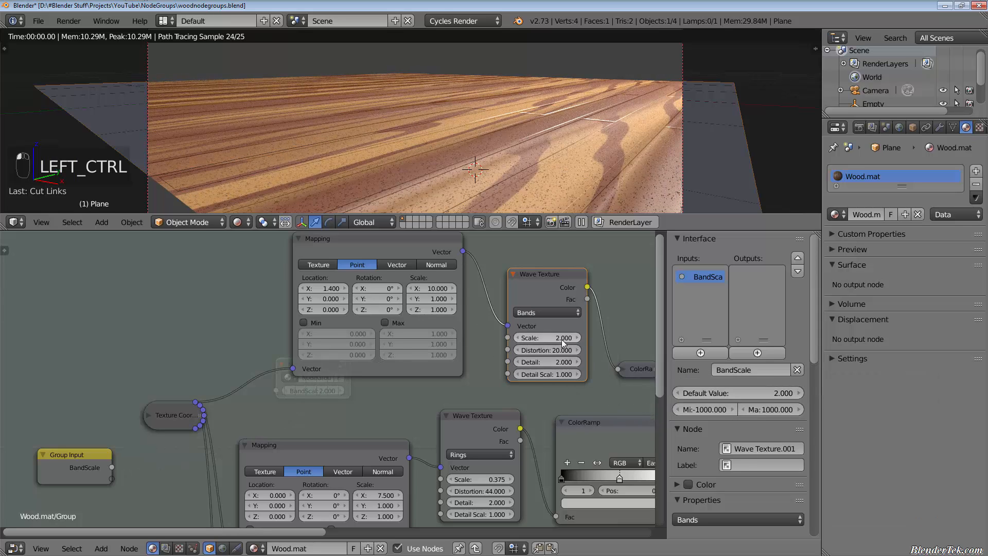
{"action": "left_click_drag", "start_coordinate": [508, 338], "coordinate": [112, 467]}
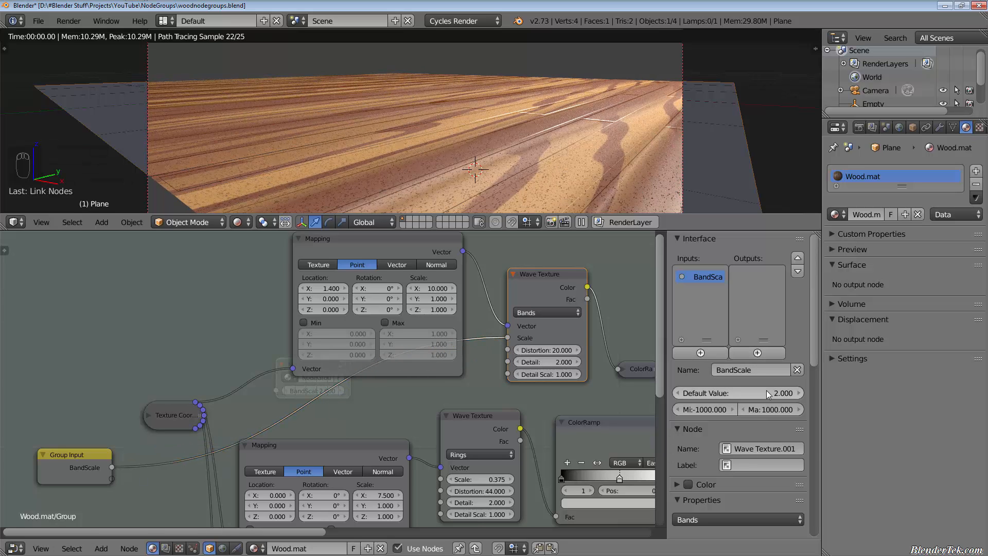
{"action": "left_click", "coordinate": [714, 409]}
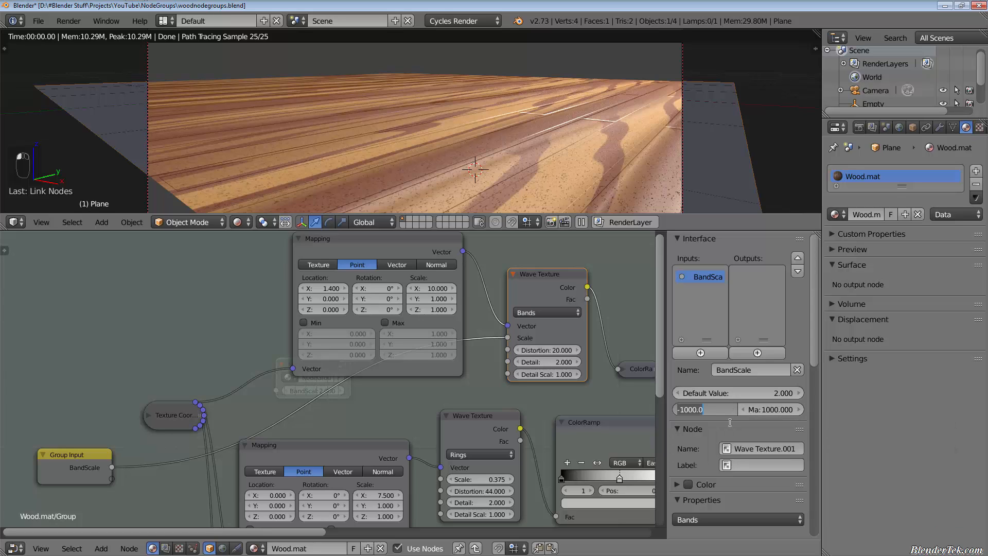
{"action": "type", "text": "0"}
{"action": "key", "text": "Return"}
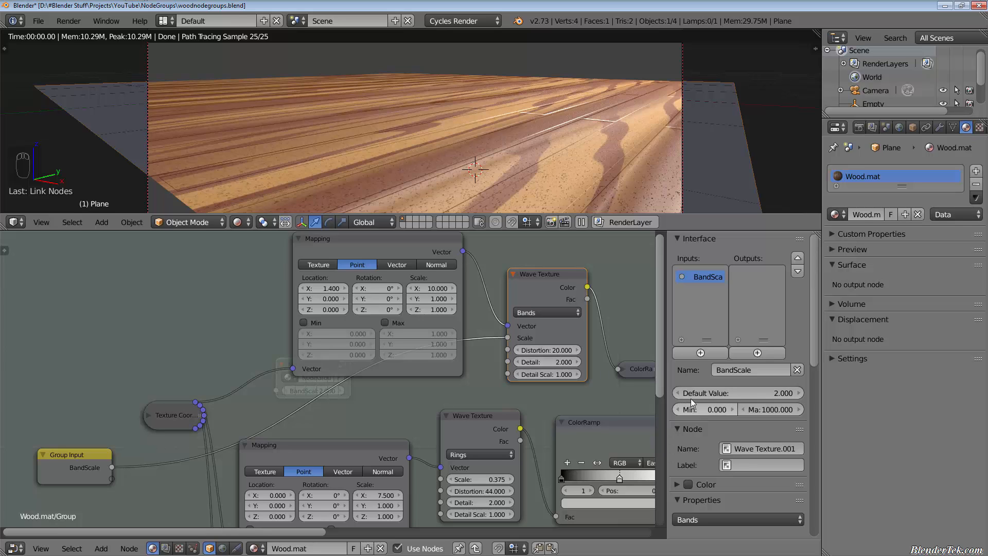
Try default values of 0 and about 88 for the BandScale input, restoring it to 2.
{"action": "left_click_drag", "start_coordinate": [741, 393], "coordinate": [715, 394]}
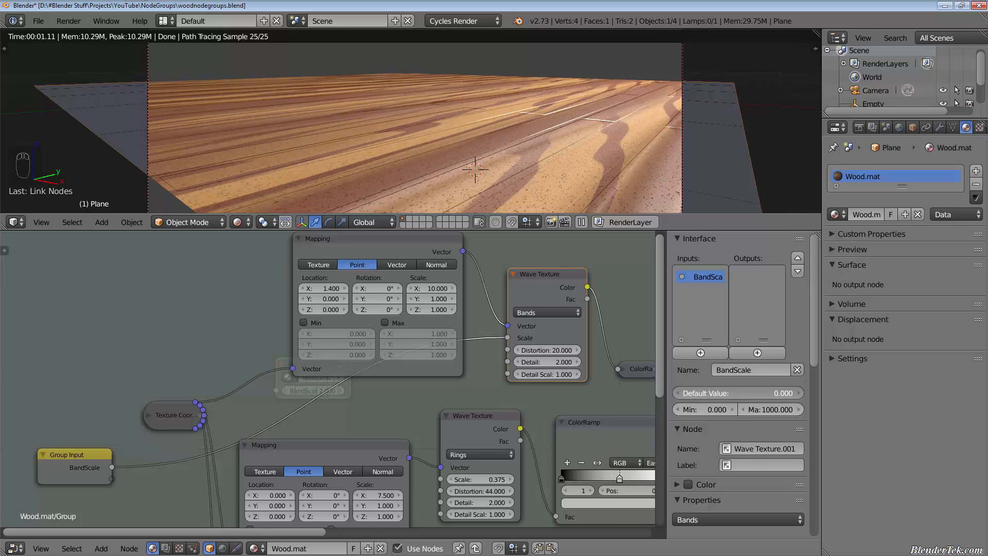
{"action": "left_click", "coordinate": [741, 391]}
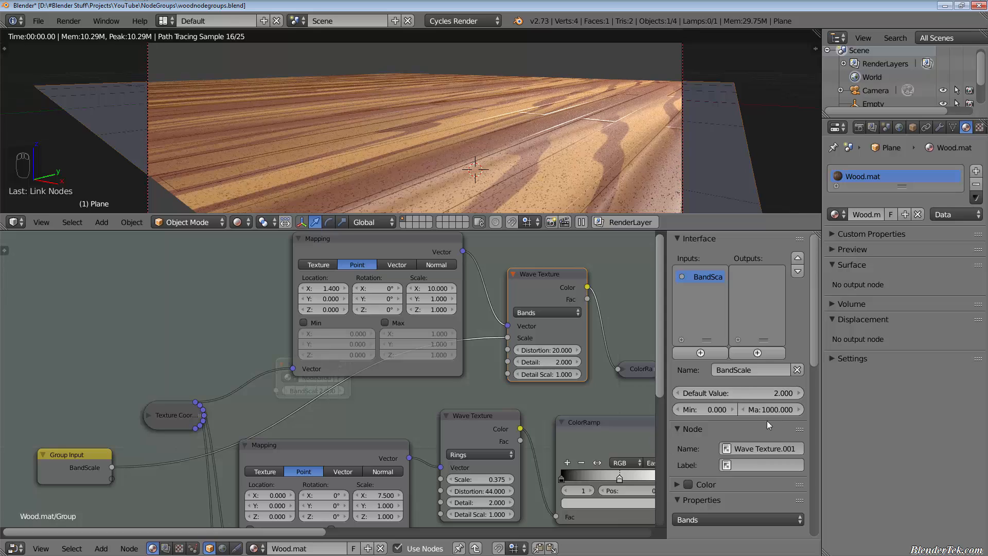
{"action": "type", "text": "2"}
{"action": "key", "text": "Return"}
{"action": "left_click_drag", "start_coordinate": [739, 392], "coordinate": [906, 392]}
{"action": "left_click_drag", "start_coordinate": [741, 393], "coordinate": [784, 393]}
{"action": "right_click", "coordinate": [739, 392]}
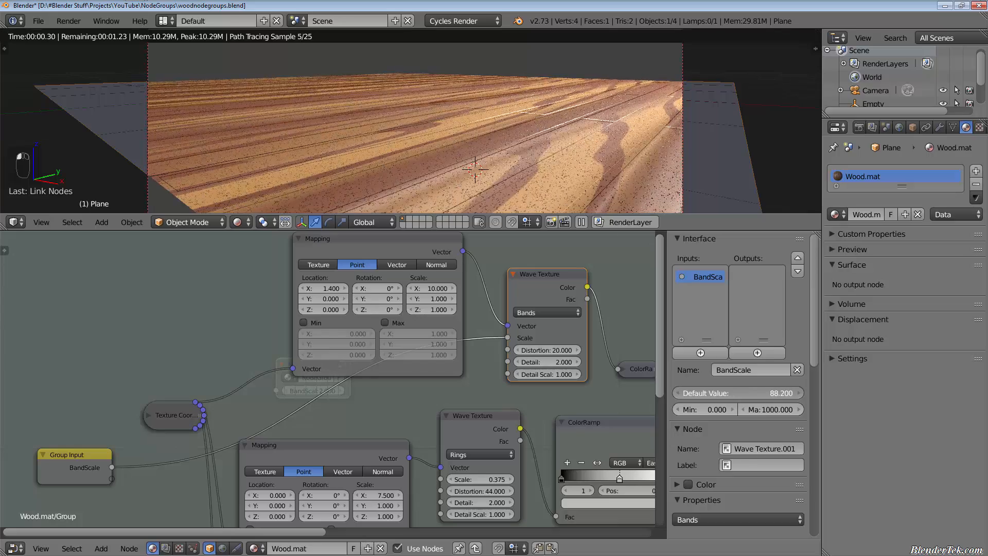
{"action": "right_click", "coordinate": [739, 392]}
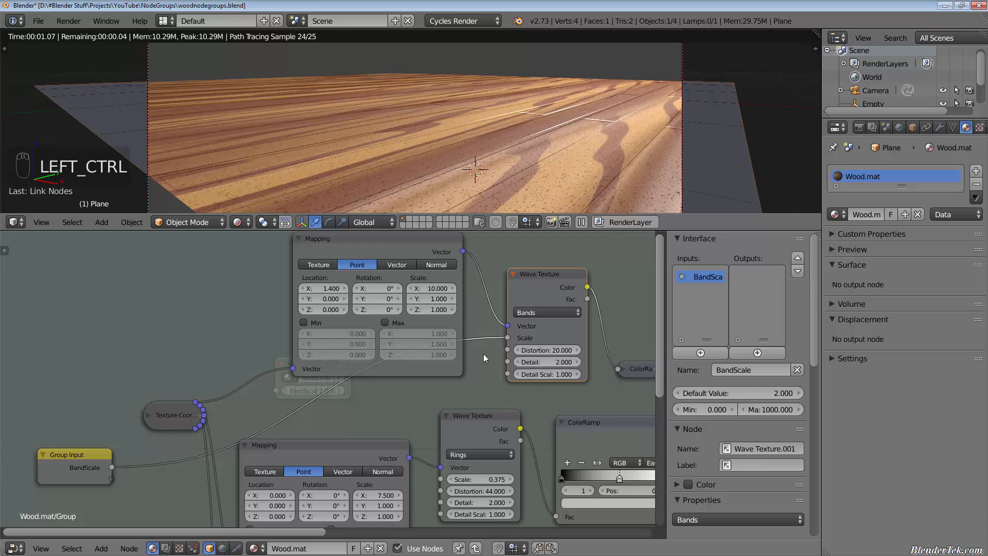
Cut the BandScale link and raise the Bands Wave Texture's Scale to about 243.9 to inspect the rendered wood.
{"action": "right_click_drag", "start_coordinate": [485, 378], "coordinate": [486, 330], "text": "ctrl"}
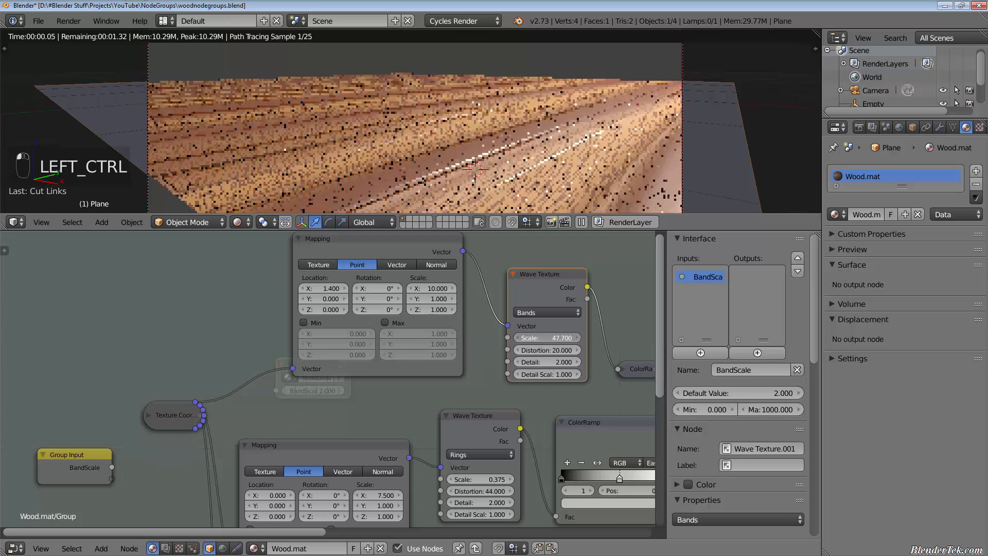
{"action": "mouse_move", "coordinate": [547, 338]}
{"action": "left_mouse_down"}
{"action": "mouse_move", "coordinate": [597, 338]}
{"action": "mouse_move", "coordinate": [562, 338]}
{"action": "left_mouse_up"}
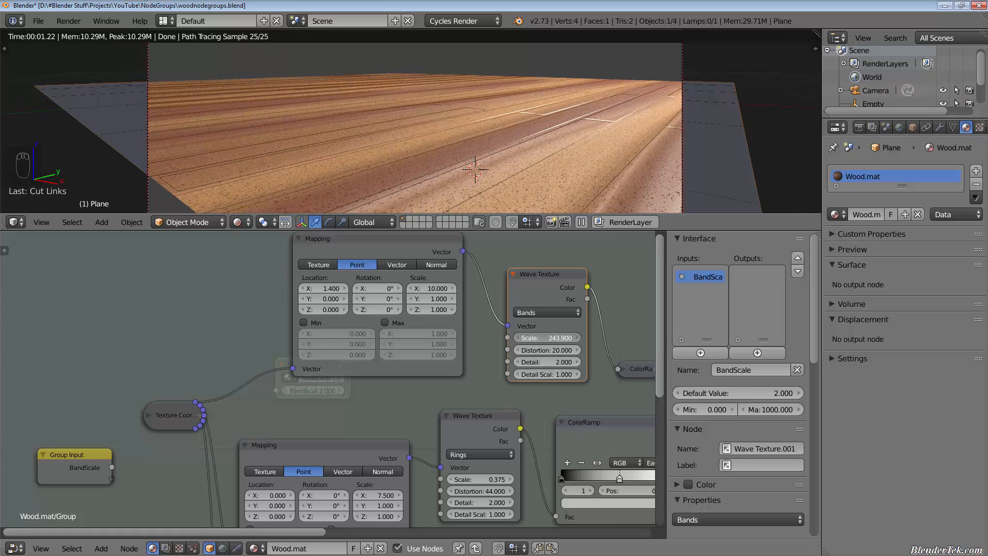
{"action": "scroll", "coordinate": [548, 154], "scroll_direction": "up", "scroll_amount": 6}
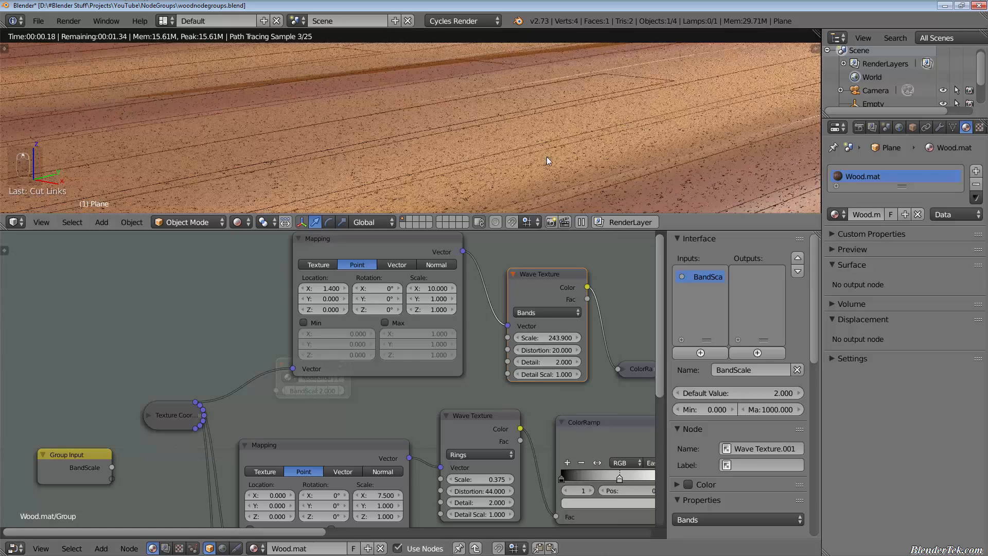
{"action": "scroll", "coordinate": [547, 156], "scroll_direction": "down", "scroll_amount": 5}
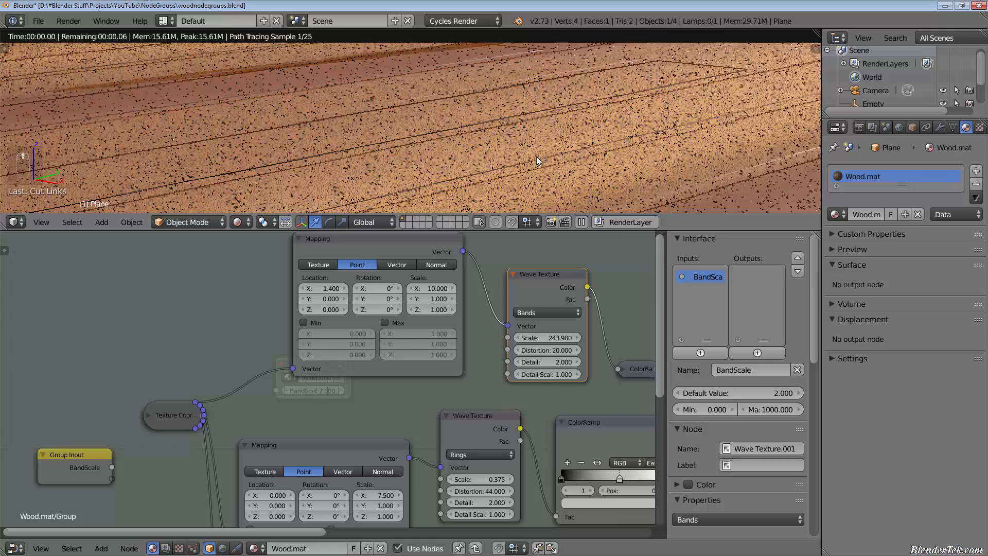
{"action": "scroll", "coordinate": [536, 155], "scroll_direction": "down", "scroll_amount": 4}
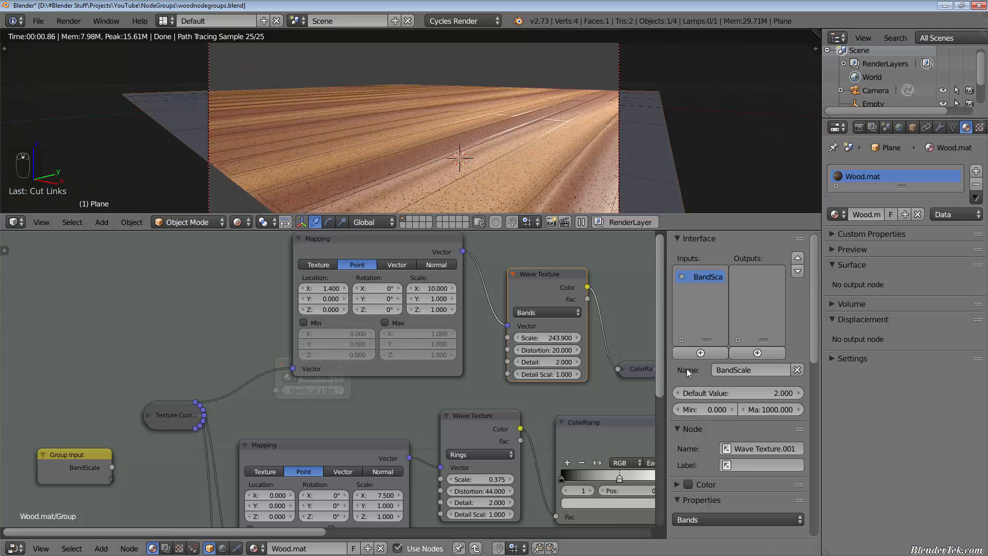
Relink the Bands Wave Texture's Scale to BandScale on the Group Input and set the input's maximum to 300.
{"action": "left_click_drag", "start_coordinate": [496, 342], "coordinate": [106, 467]}
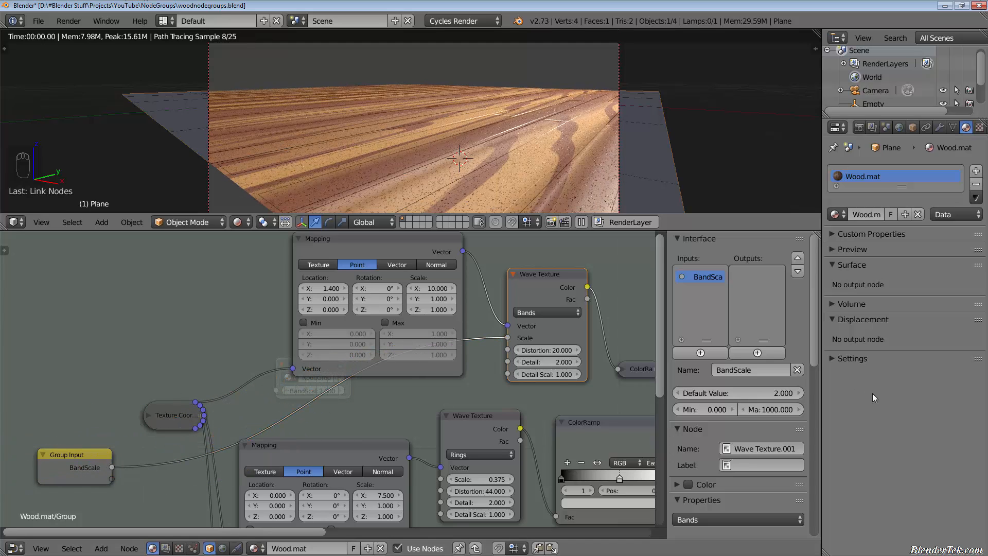
{"action": "left_click", "coordinate": [782, 410]}
{"action": "type", "text": "300"}
{"action": "key", "text": "Return"}
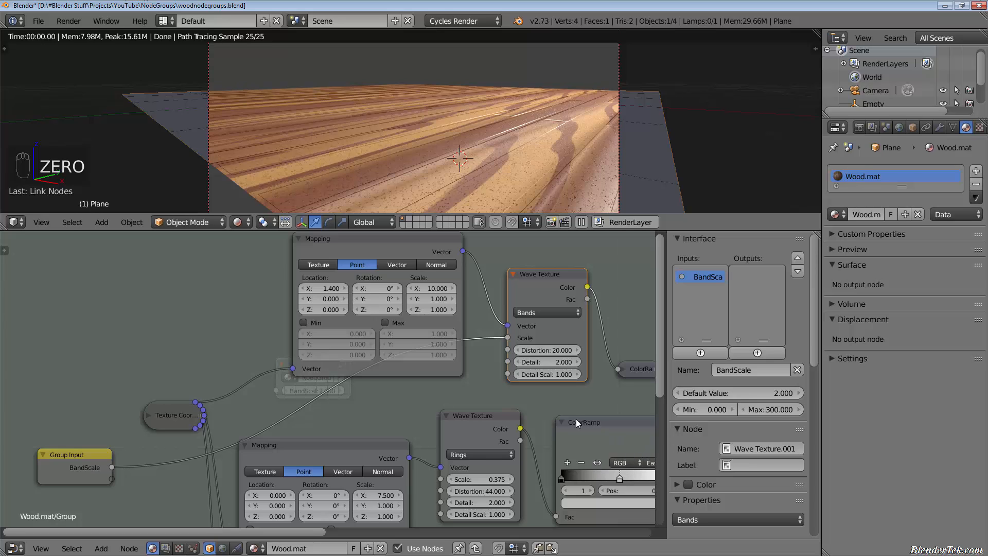
{"action": "scroll", "coordinate": [576, 419], "scroll_direction": "down", "scroll_amount": 3}
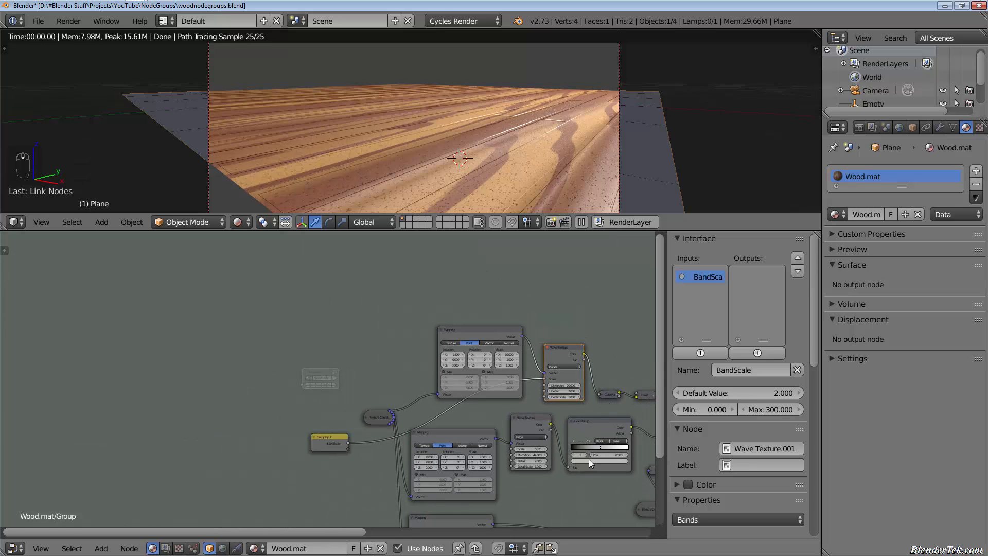
{"action": "middle_click_drag", "start_coordinate": [545, 514], "coordinate": [275, 466], "text": "shift"}
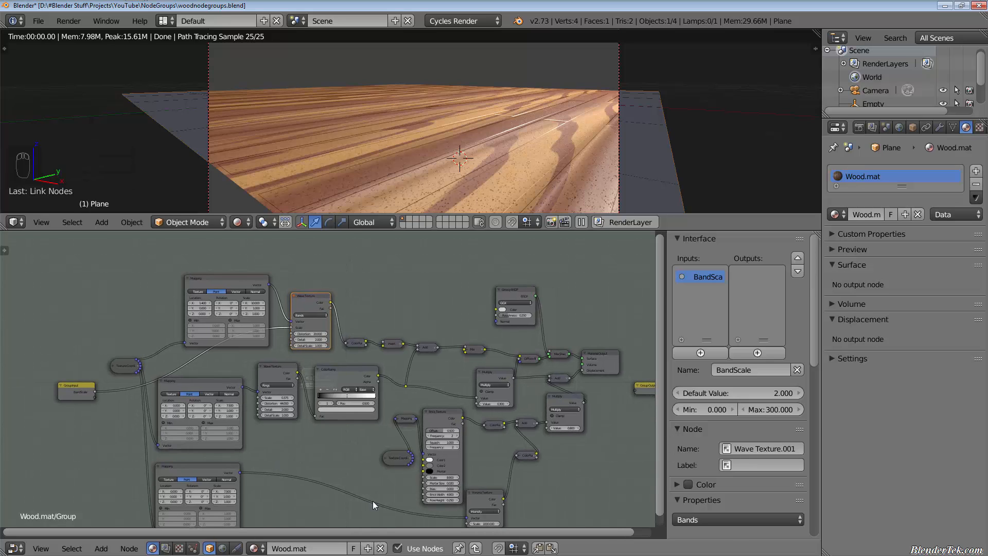
Leave the node group and examine the BandScale input on the NodeGroup node.
{"action": "key", "text": "Tab"}
{"action": "scroll", "coordinate": [308, 393], "scroll_direction": "up", "scroll_amount": 3}
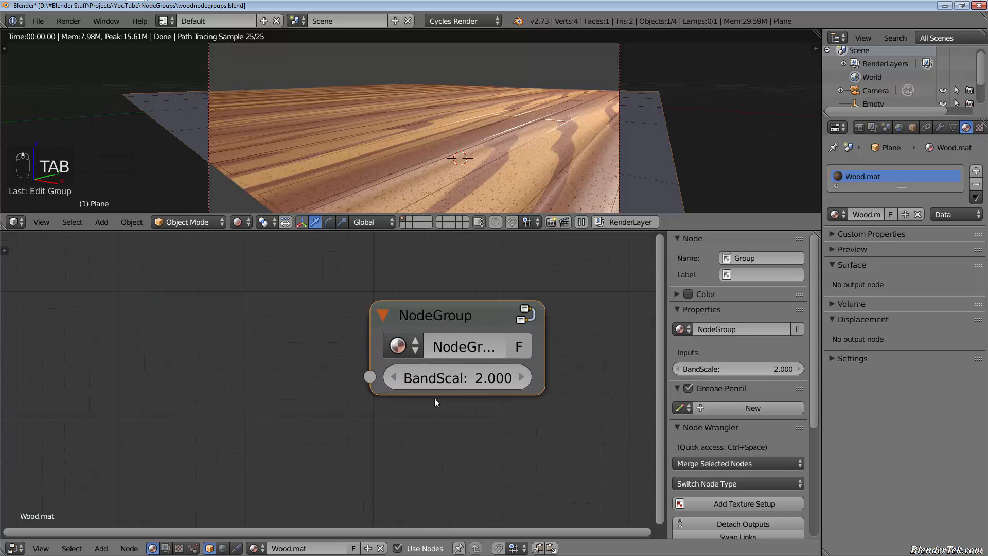
{"action": "mouse_move", "coordinate": [467, 369]}
{"action": "left_mouse_down"}
{"action": "mouse_move", "coordinate": [546, 369]}
{"action": "mouse_move", "coordinate": [467, 369]}
{"action": "left_mouse_up"}
{"action": "scroll", "coordinate": [391, 400], "scroll_direction": "down", "scroll_amount": 2}
{"action": "scroll", "coordinate": [391, 406], "scroll_direction": "down", "scroll_amount": 2}
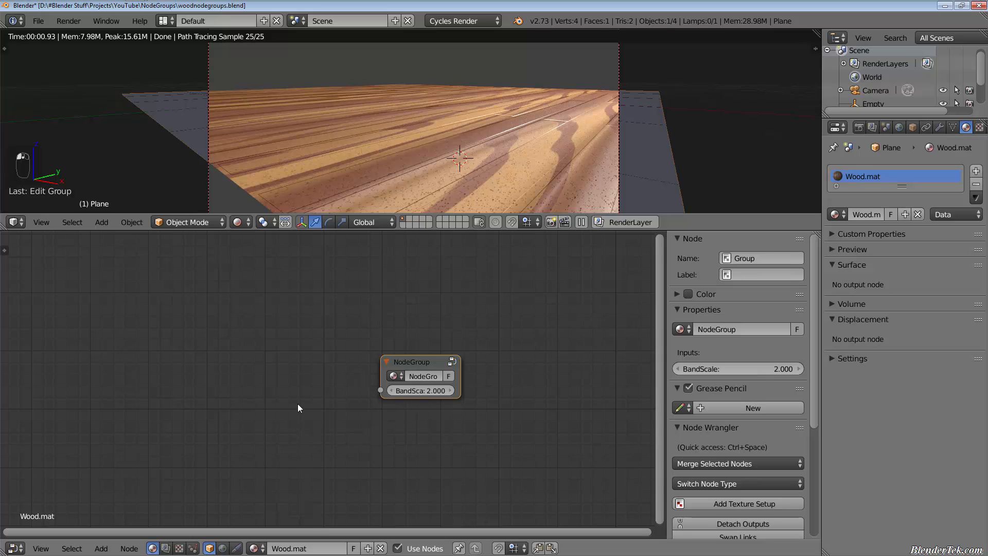
Add a Math node beside the NodeGroup node and view its available operations.
{"action": "key", "text": "shift+a"}
{"action": "mouse_move", "coordinate": [297, 498]}
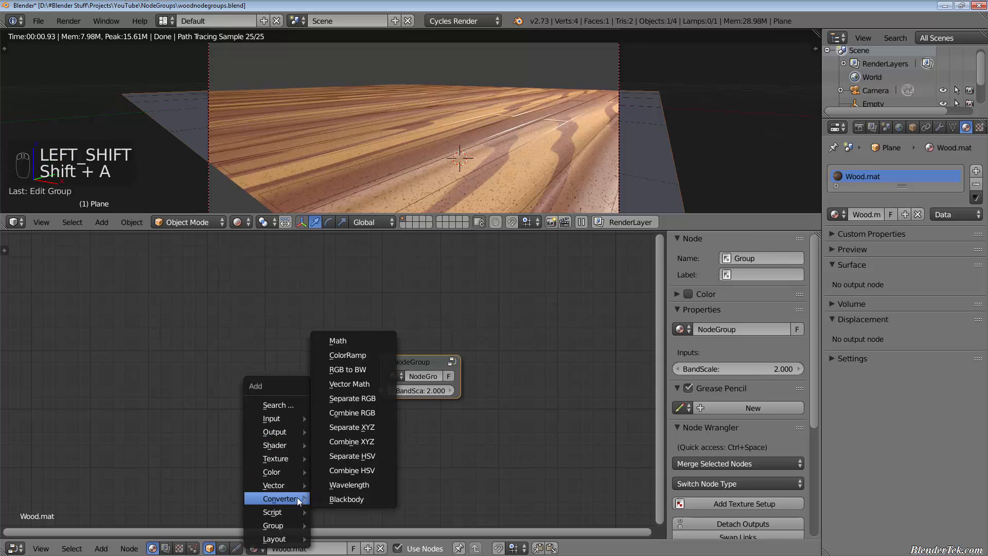
{"action": "mouse_move", "coordinate": [282, 458]}
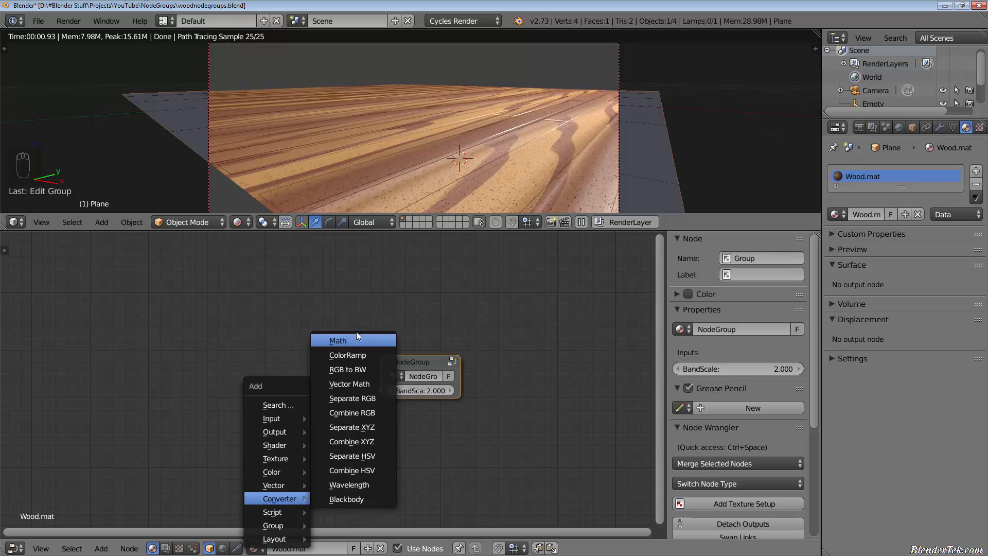
{"action": "left_click", "coordinate": [353, 341]}
{"action": "left_click", "coordinate": [200, 342]}
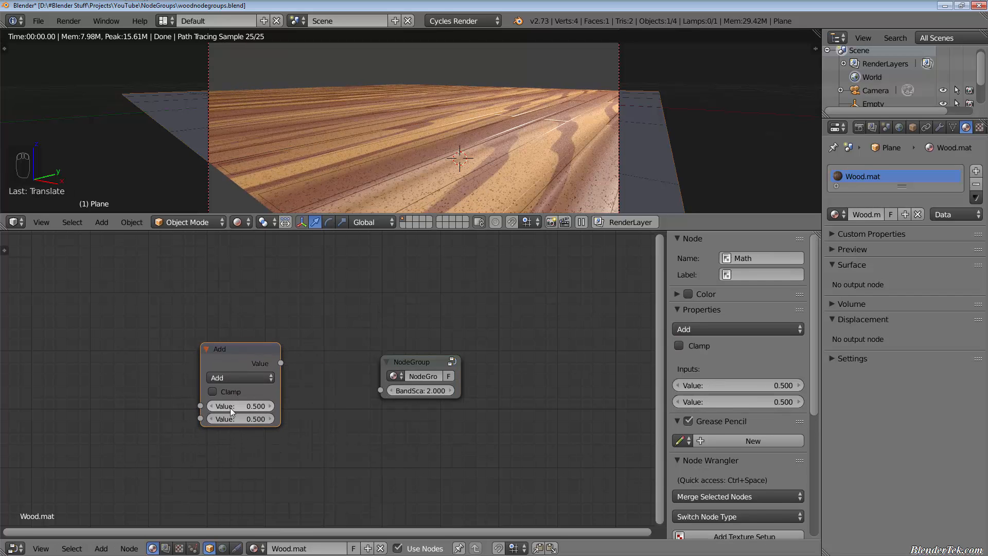
{"action": "left_click", "coordinate": [257, 379]}
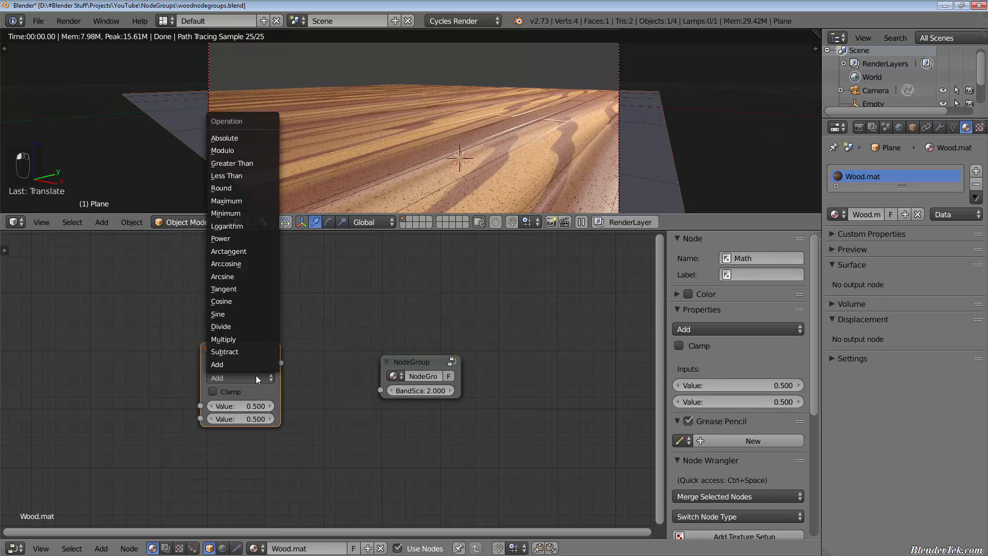
Duplicate the Math node twice and arrange the three nodes so that two of them feed the third.
{"action": "key", "text": "shift+d"}
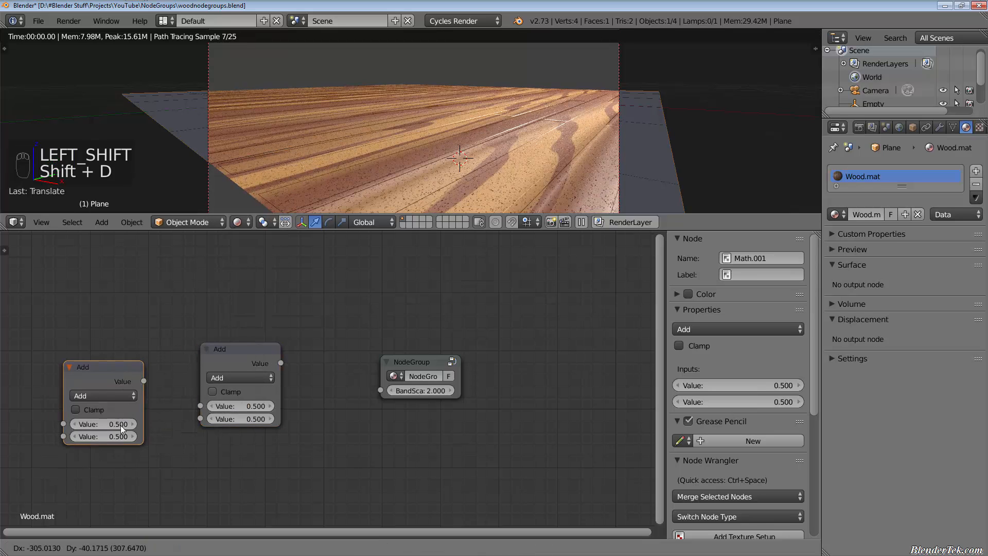
{"action": "left_click", "coordinate": [250, 494]}
{"action": "key", "text": "shift+d"}
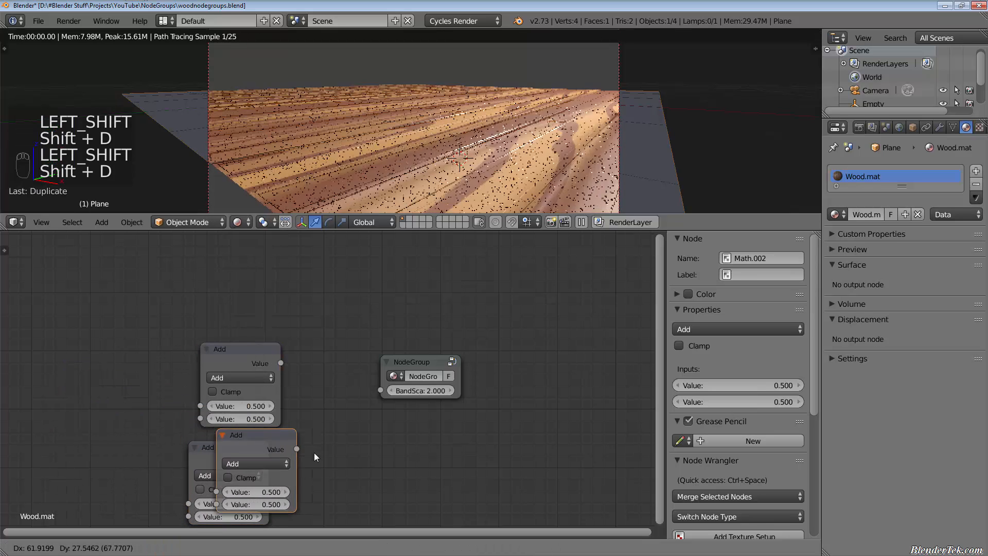
{"action": "left_click", "coordinate": [336, 417]}
{"action": "left_click", "coordinate": [240, 356]}
{"action": "key", "text": "g"}
{"action": "left_click", "coordinate": [208, 337]}
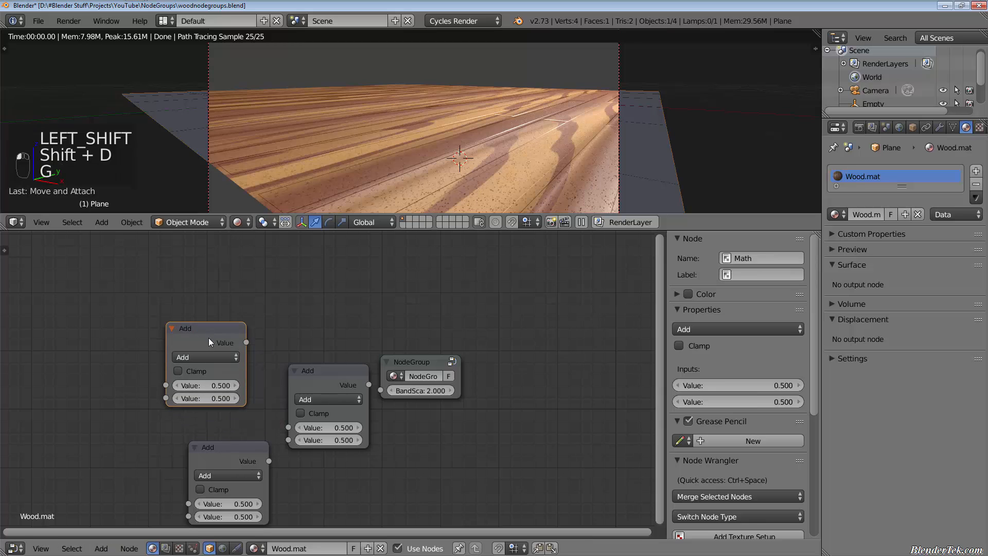
Link two Add nodes into the third node's Value inputs and link that node's output to BandScale.
{"action": "left_click_drag", "start_coordinate": [246, 343], "coordinate": [287, 427]}
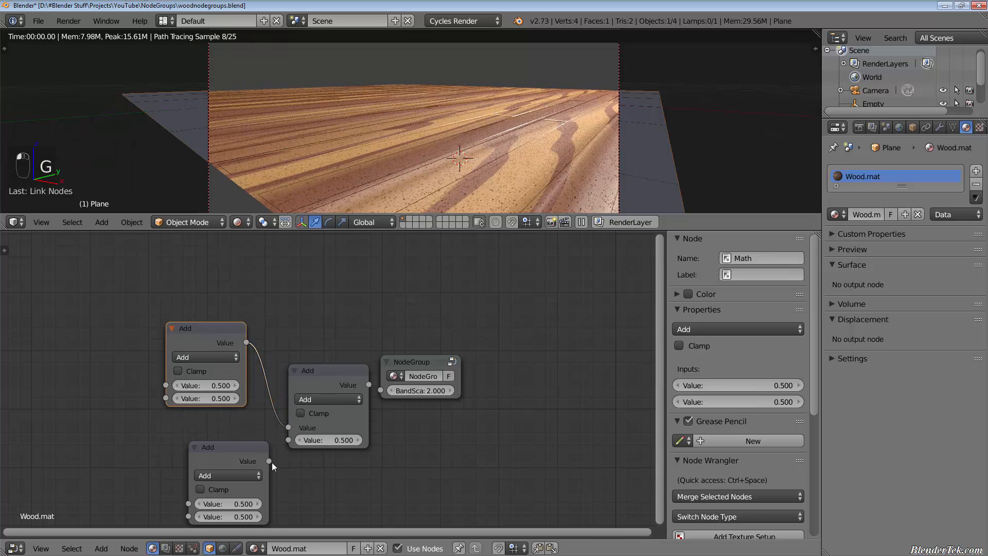
{"action": "left_click_drag", "start_coordinate": [269, 461], "coordinate": [288, 440]}
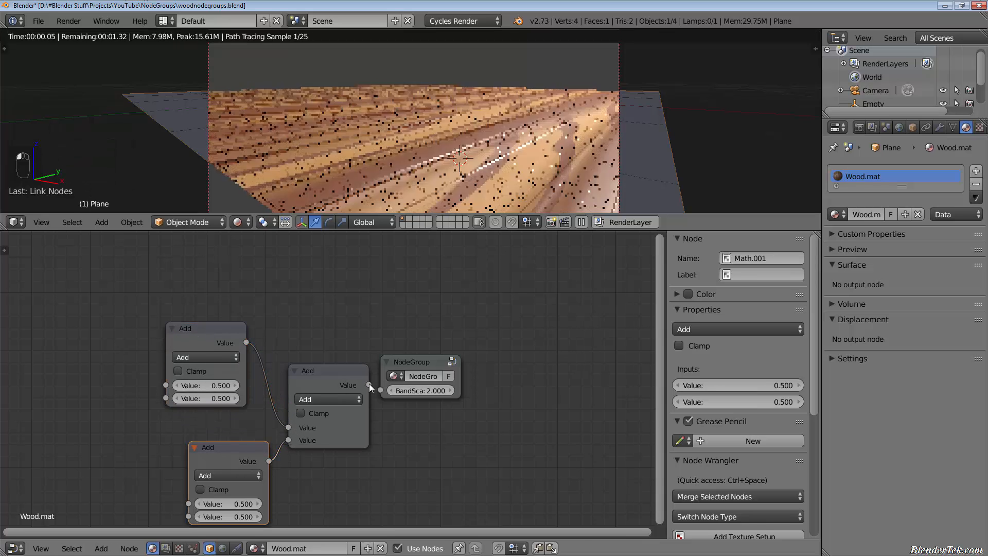
{"action": "left_click_drag", "start_coordinate": [369, 384], "coordinate": [384, 391]}
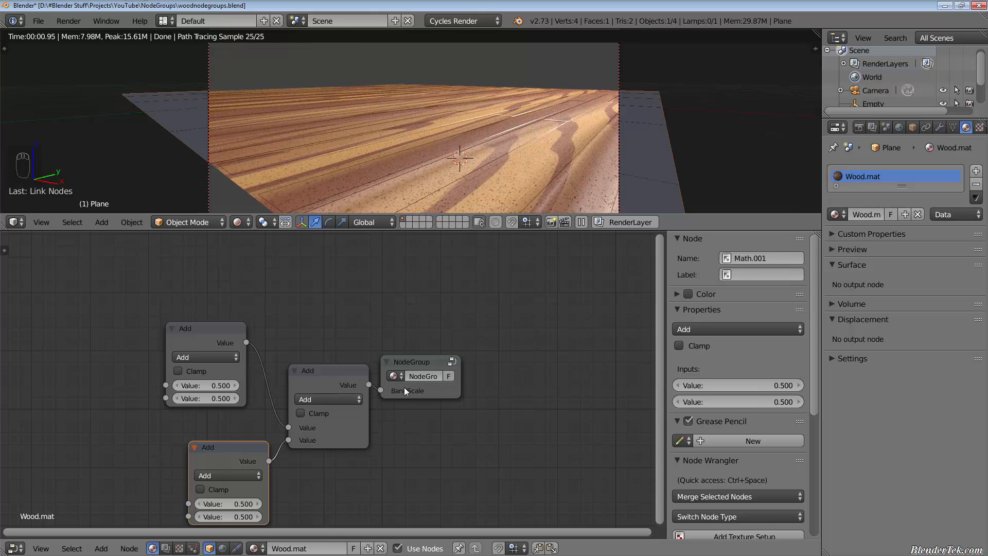
Switch the third Math node to Multiply and set the Add nodes' values to 13.3 and 3.5, and 2.7 and 4.9.
{"action": "middle_click_drag", "start_coordinate": [295, 417], "coordinate": [382, 379], "text": "shift"}
{"action": "left_click", "coordinate": [410, 364]}
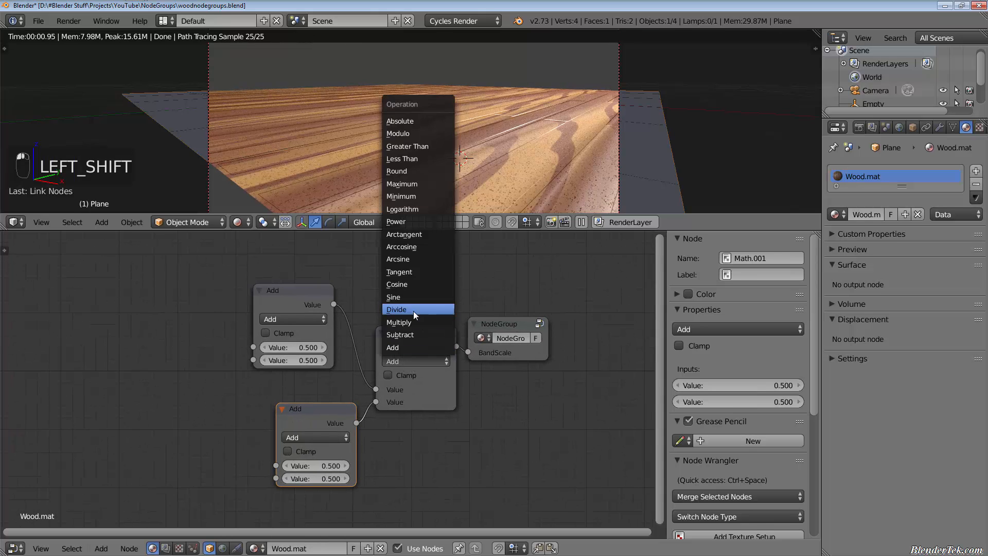
{"action": "left_click", "coordinate": [415, 321]}
{"action": "left_click", "coordinate": [301, 317]}
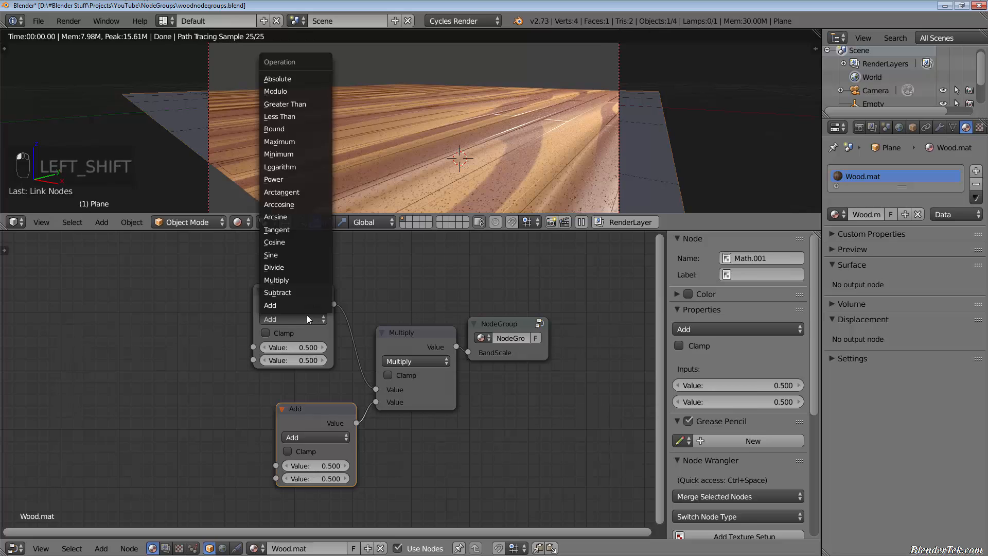
{"action": "left_click_drag", "start_coordinate": [300, 349], "coordinate": [315, 362]}
{"action": "left_click_drag", "start_coordinate": [322, 467], "coordinate": [335, 467]}
{"action": "left_click_drag", "start_coordinate": [335, 471], "coordinate": [322, 493]}
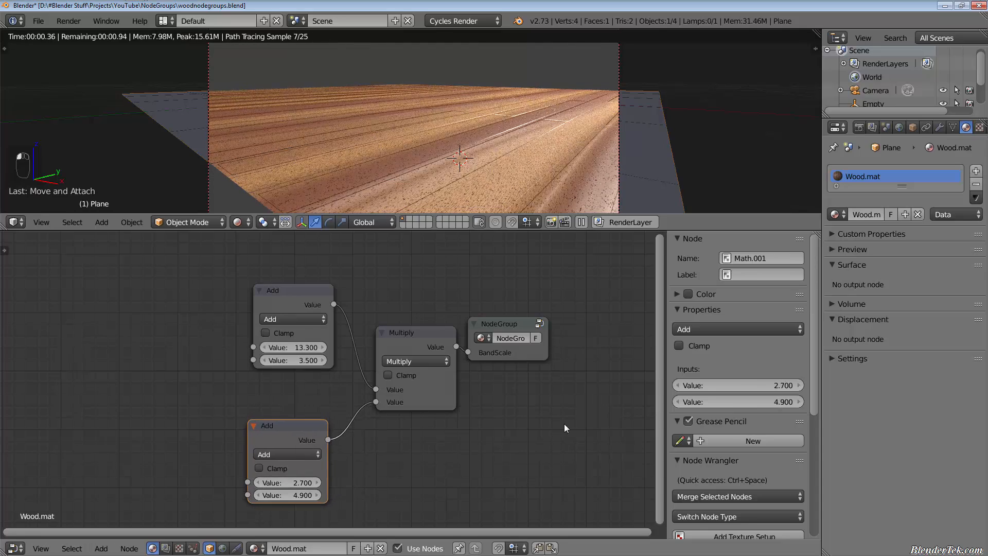
Delete the Multiply node and both Add nodes, leaving only the NodeGroup node.
{"action": "left_click", "coordinate": [404, 350]}
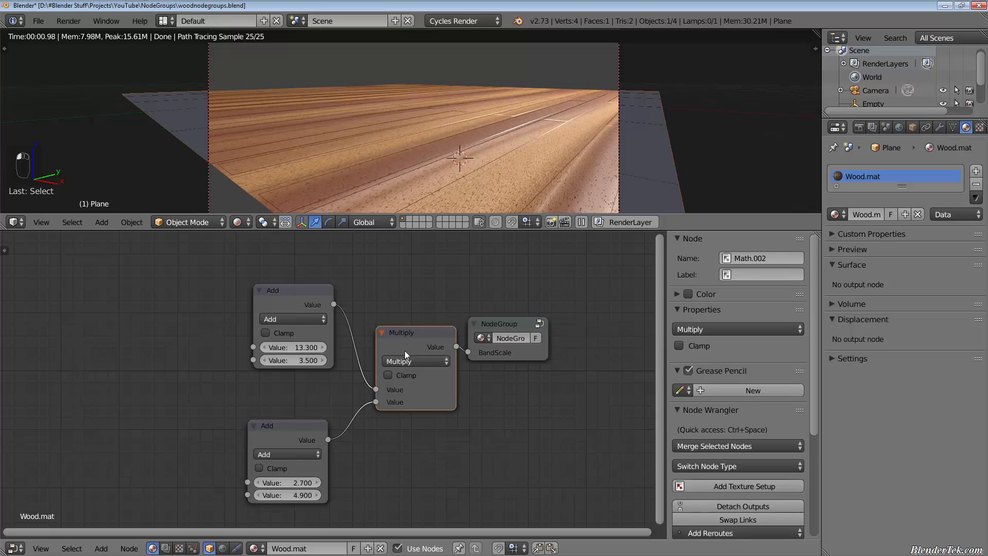
{"action": "key", "text": "x"}
{"action": "left_click", "coordinate": [276, 432]}
{"action": "key", "text": "x"}
{"action": "left_click", "coordinate": [271, 316]}
{"action": "key", "text": "x"}
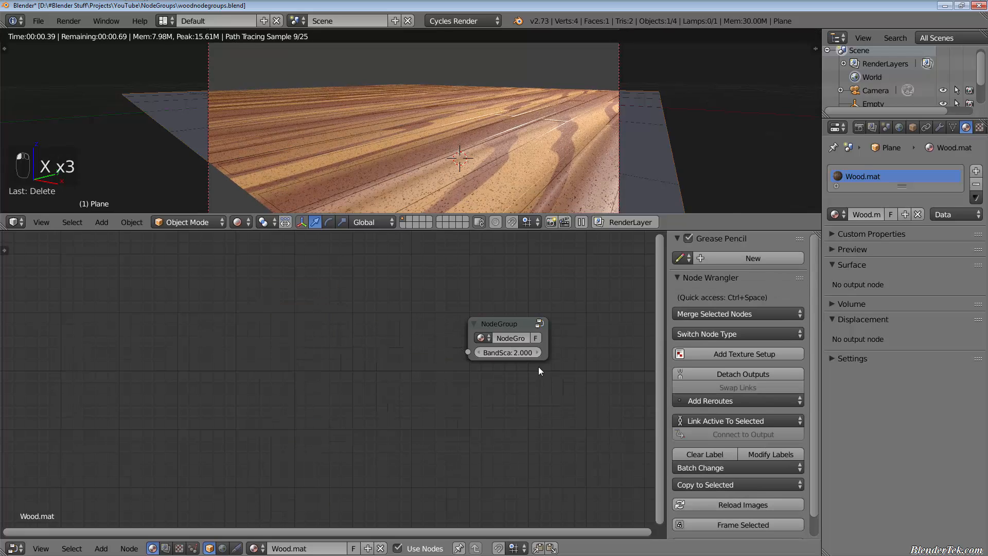
Reopen the NodeGroup for editing and add an output socket to its interface.
{"action": "scroll", "coordinate": [526, 366], "scroll_direction": "up", "scroll_amount": 2}
{"action": "left_click", "coordinate": [553, 343]}
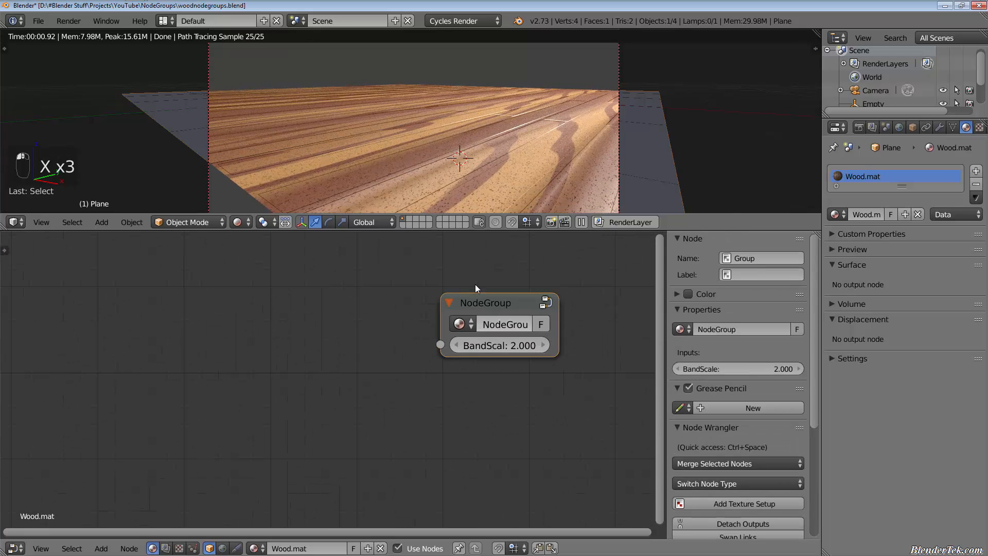
{"action": "key", "text": "Tab"}
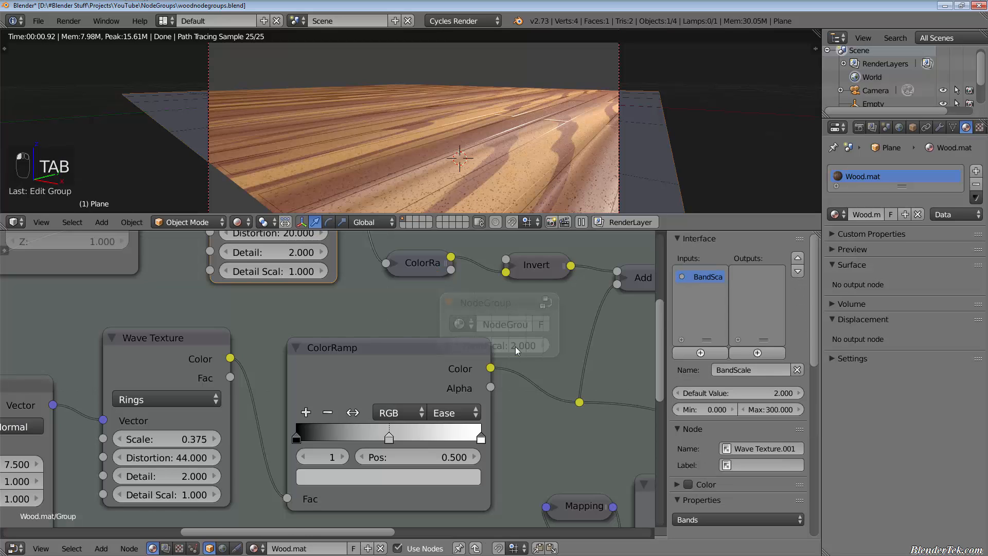
{"action": "scroll", "coordinate": [638, 336], "scroll_direction": "down", "scroll_amount": 2}
{"action": "left_click", "coordinate": [756, 353]}
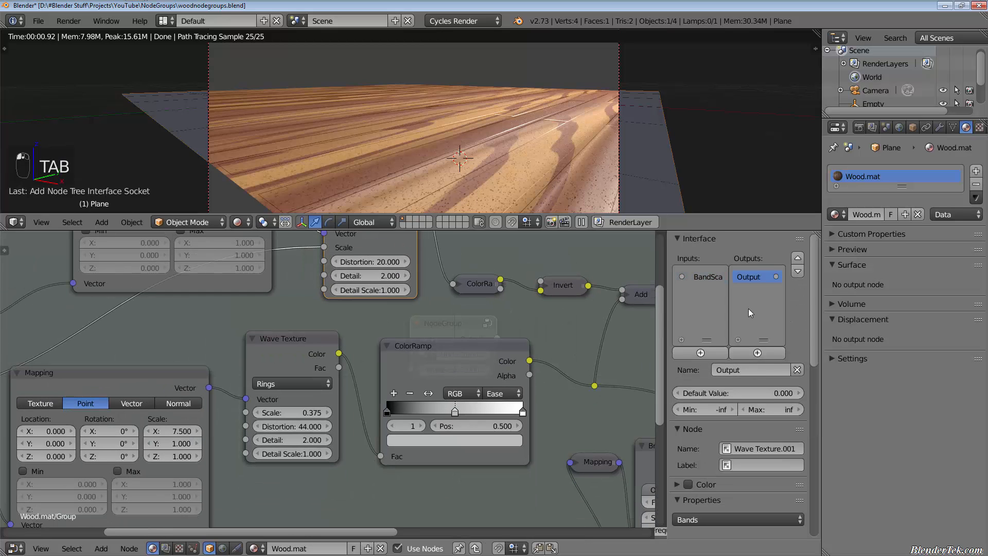
{"action": "scroll", "coordinate": [625, 376], "scroll_direction": "down", "scroll_amount": 2}
{"action": "middle_click_drag", "start_coordinate": [625, 376], "coordinate": [121, 366], "text": "shift"}
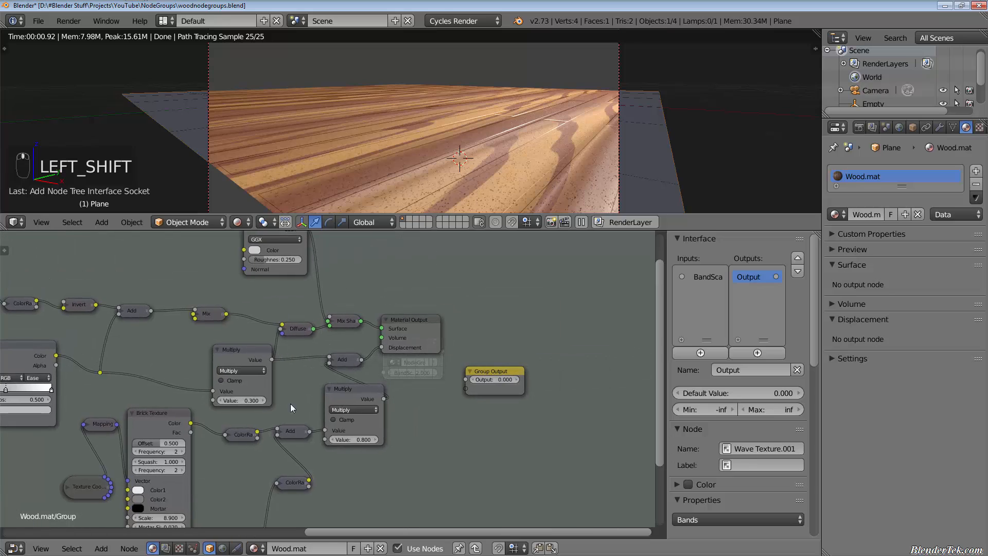
Leave the group and try pulling a link from the NodeGroup node's new Output socket.
{"action": "key", "text": "Tab"}
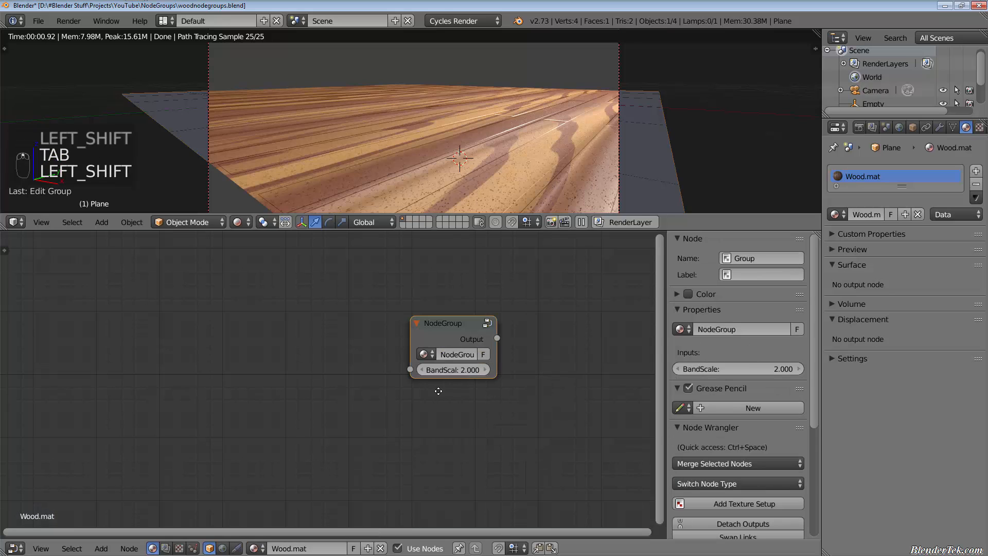
{"action": "middle_click_drag", "start_coordinate": [470, 353], "coordinate": [282, 396], "text": "shift"}
{"action": "left_click_drag", "start_coordinate": [275, 387], "coordinate": [556, 384]}
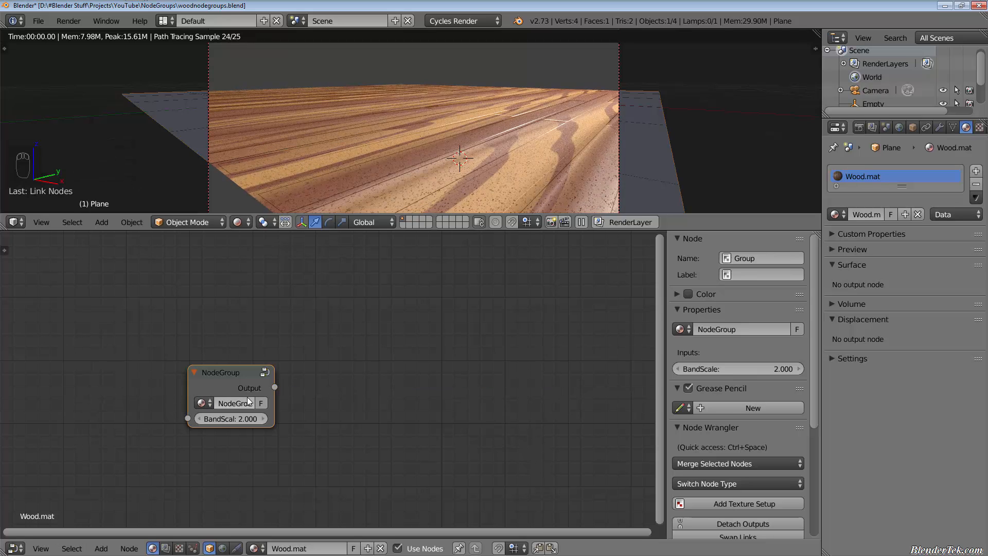
{"action": "left_click", "coordinate": [245, 382]}
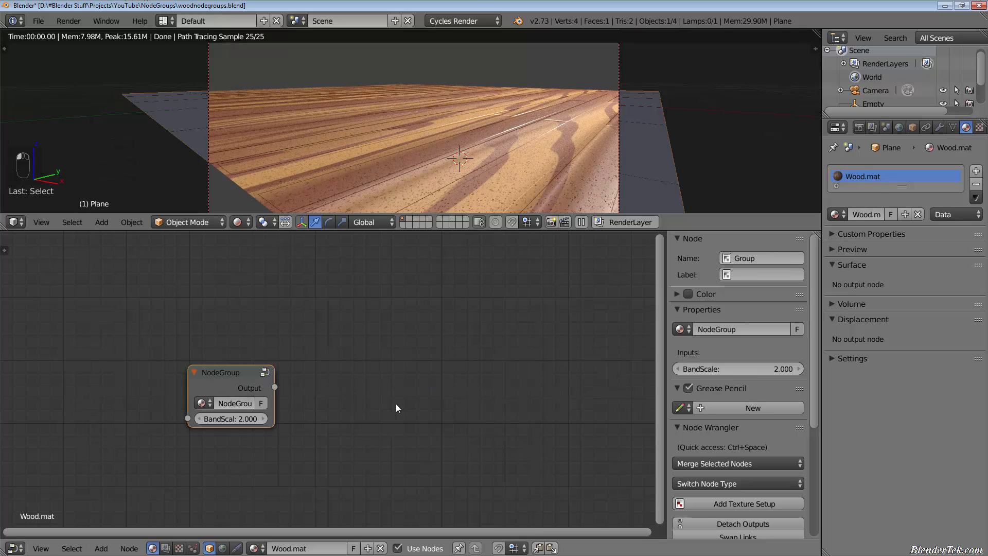
Reopen the group and examine its texture nodes, from the Wave Textures to the Brick Texture.
{"action": "scroll", "coordinate": [336, 433], "scroll_direction": "down", "scroll_amount": 6}
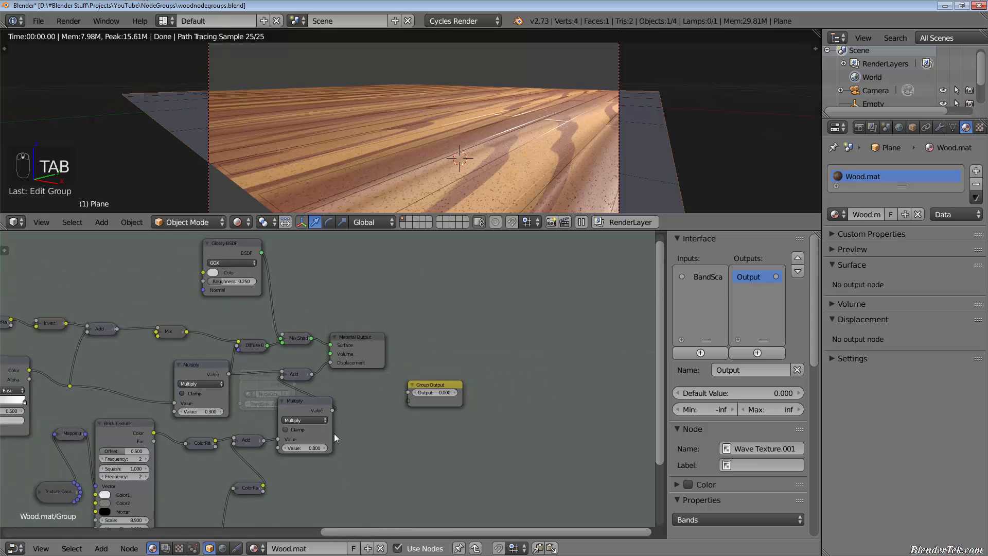
{"action": "middle_click_drag", "start_coordinate": [375, 434], "coordinate": [63, 392], "text": "shift"}
{"action": "scroll", "coordinate": [368, 308], "scroll_direction": "up", "scroll_amount": 4}
{"action": "scroll", "coordinate": [367, 308], "scroll_direction": "up", "scroll_amount": 2}
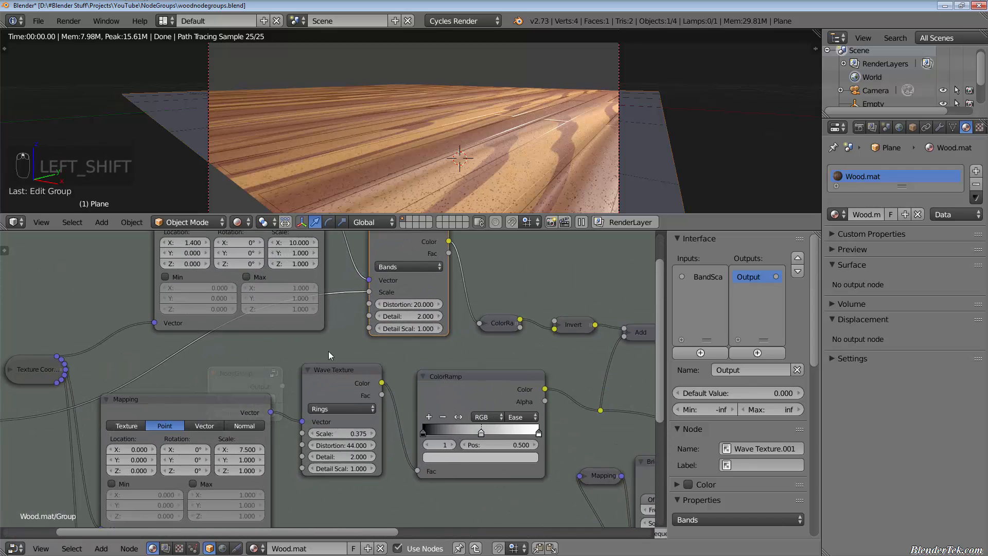
{"action": "middle_click_drag", "start_coordinate": [280, 457], "coordinate": [339, 351], "text": "shift"}
{"action": "scroll", "coordinate": [340, 351], "scroll_direction": "down", "scroll_amount": 2}
{"action": "middle_click_drag", "start_coordinate": [388, 385], "coordinate": [177, 332], "text": "shift"}
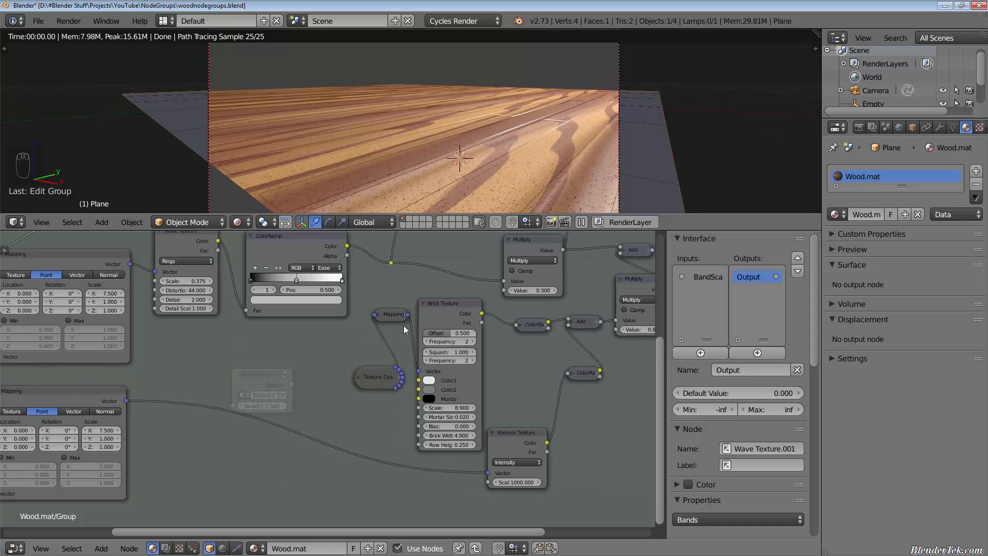
{"action": "left_click", "coordinate": [451, 317]}
Examine the rendered planks and the Brick Texture's Scale, Brick Width and Row Height settings.
{"action": "scroll", "coordinate": [430, 181], "scroll_direction": "down", "scroll_amount": 3}
{"action": "scroll", "coordinate": [441, 175], "scroll_direction": "up", "scroll_amount": 2}
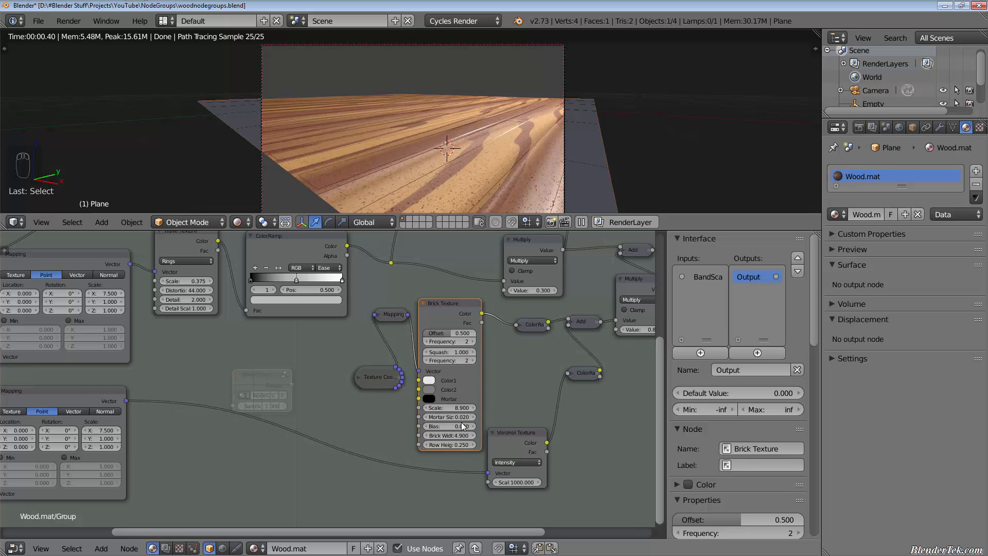
{"action": "scroll", "coordinate": [456, 420], "scroll_direction": "up", "scroll_amount": 6}
{"action": "mouse_move", "coordinate": [455, 403]}
{"action": "left_mouse_down"}
{"action": "mouse_move", "coordinate": [441, 403]}
{"action": "mouse_move", "coordinate": [456, 403]}
{"action": "left_mouse_up"}
{"action": "mouse_move", "coordinate": [464, 450]}
{"action": "left_mouse_down"}
{"action": "mouse_move", "coordinate": [440, 450]}
{"action": "mouse_move", "coordinate": [464, 452]}
{"action": "left_mouse_up"}
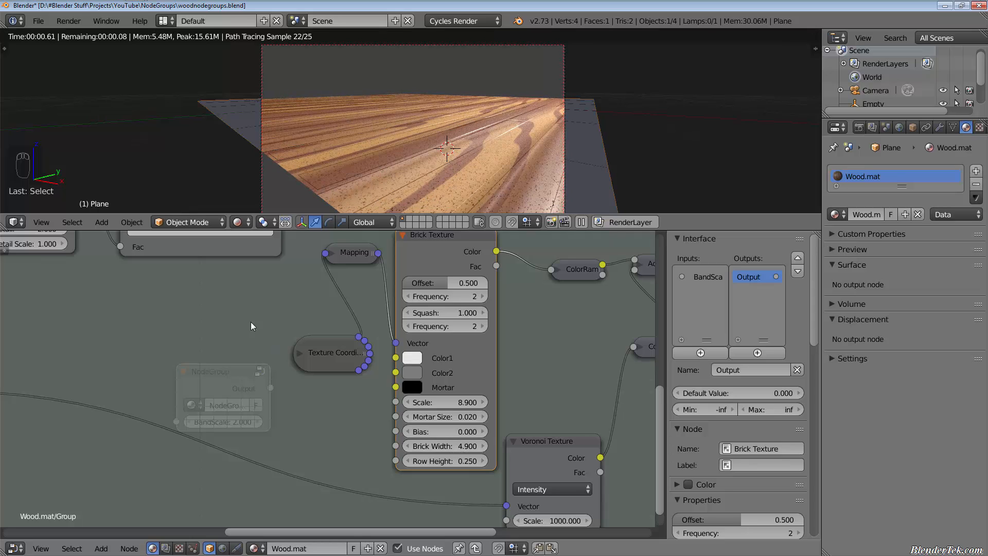
{"action": "left_click", "coordinate": [350, 255]}
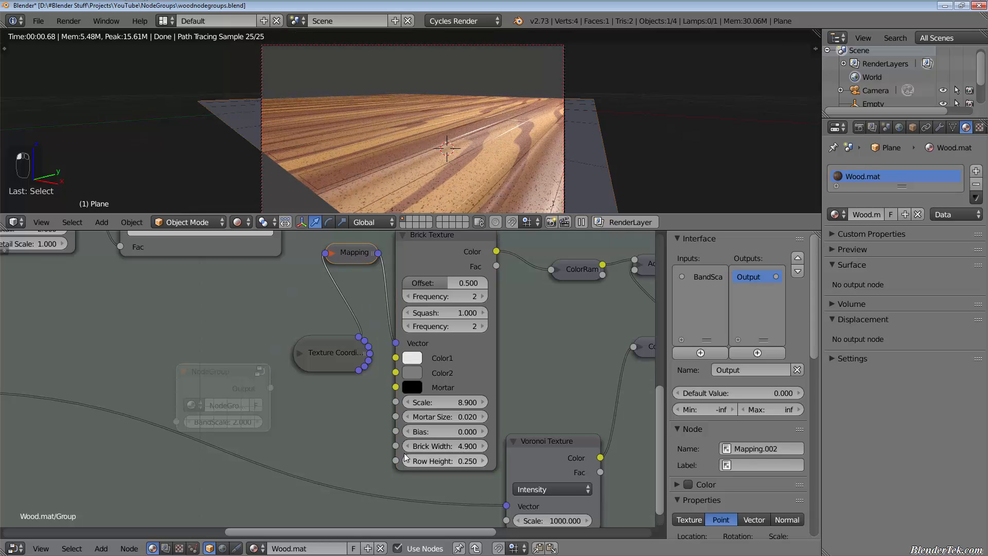
{"action": "mouse_move", "coordinate": [442, 461]}
{"action": "left_mouse_down"}
{"action": "mouse_move", "coordinate": [494, 461]}
{"action": "mouse_move", "coordinate": [436, 464]}
{"action": "left_mouse_up"}
Add two inputs to the group interface and name the first new one Plank Width.
{"action": "left_click", "coordinate": [690, 352]}
{"action": "left_click", "coordinate": [690, 352]}
{"action": "double_click", "coordinate": [703, 290]}
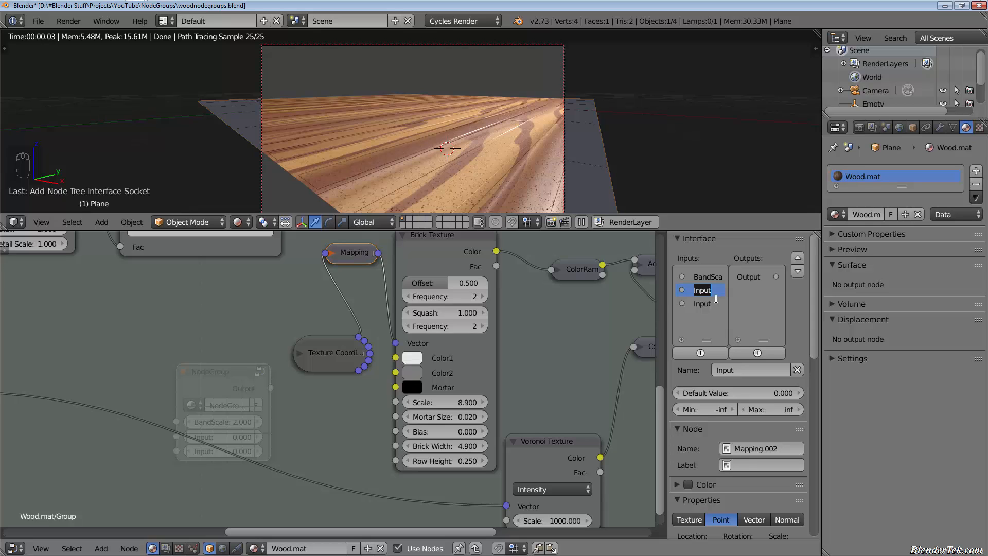
{"action": "type", "text": "Plank Width"}
{"action": "key", "text": "Return"}
Rename the last group input as Plank Height.
{"action": "double_click", "coordinate": [708, 304]}
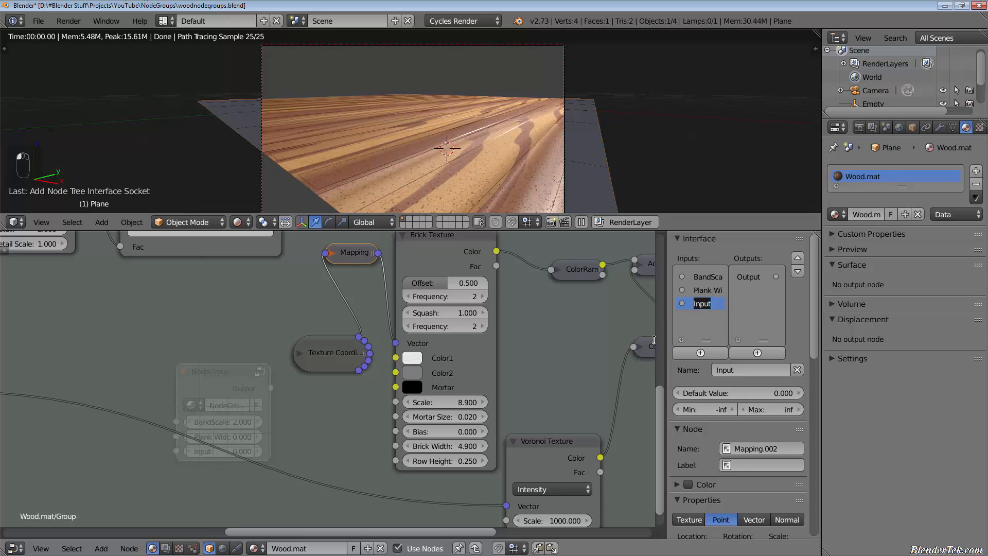
{"action": "type", "text": "Plank Wi"}
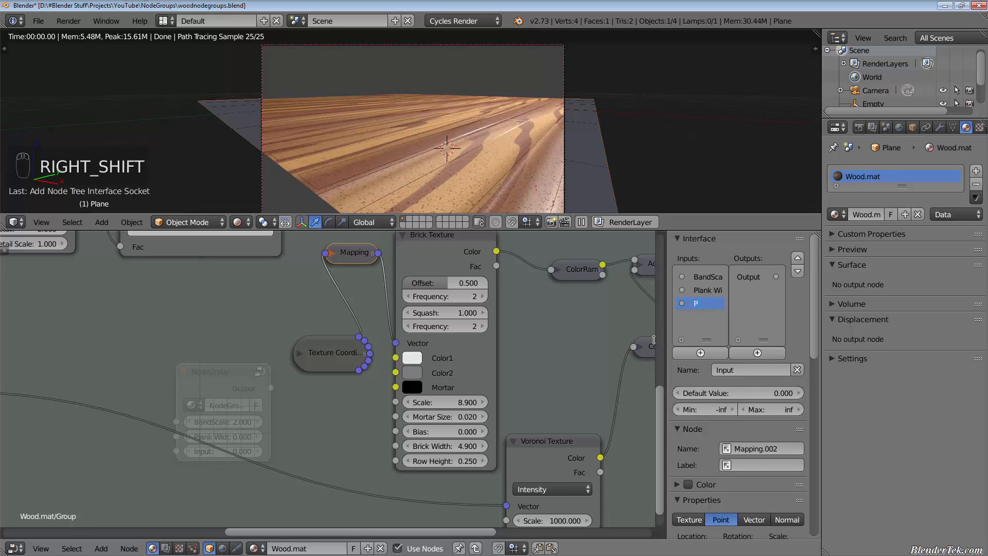
{"action": "type", "text": "lk"}
{"action": "key", "text": "BackSpace"}
{"action": "key", "text": "BackSpace"}
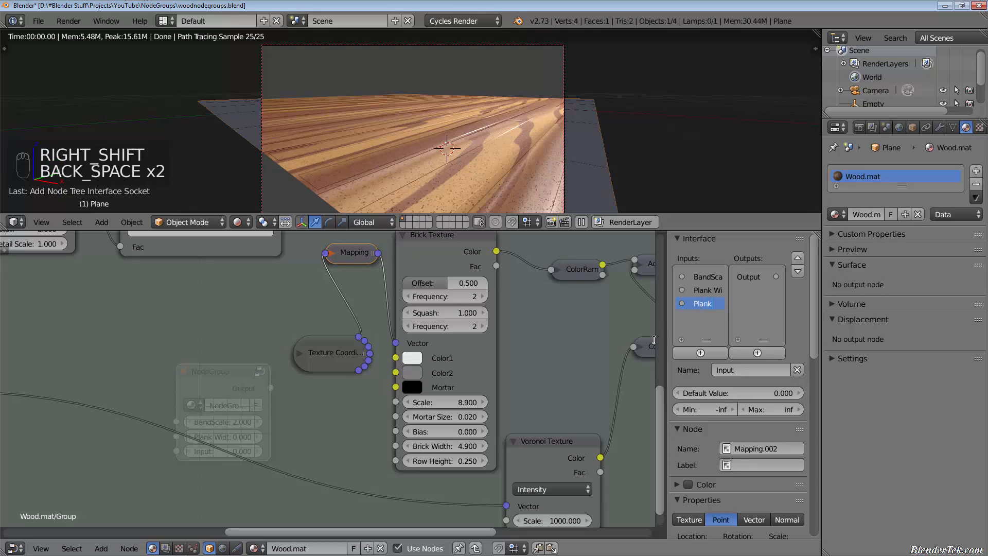
{"action": "type", "text": "k Height"}
{"action": "key", "text": "Return"}
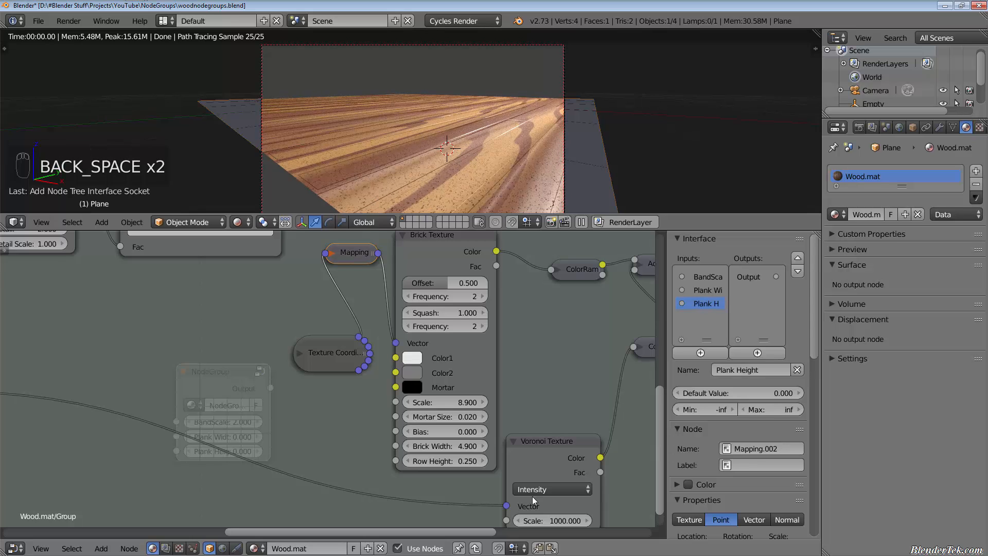
Move the Group Input node next to the Brick Texture node inside the group.
{"action": "scroll", "coordinate": [356, 399], "scroll_direction": "down", "scroll_amount": 4}
{"action": "middle_click_drag", "start_coordinate": [356, 399], "coordinate": [526, 367]}
{"action": "scroll", "coordinate": [526, 367], "scroll_direction": "down", "scroll_amount": 4}
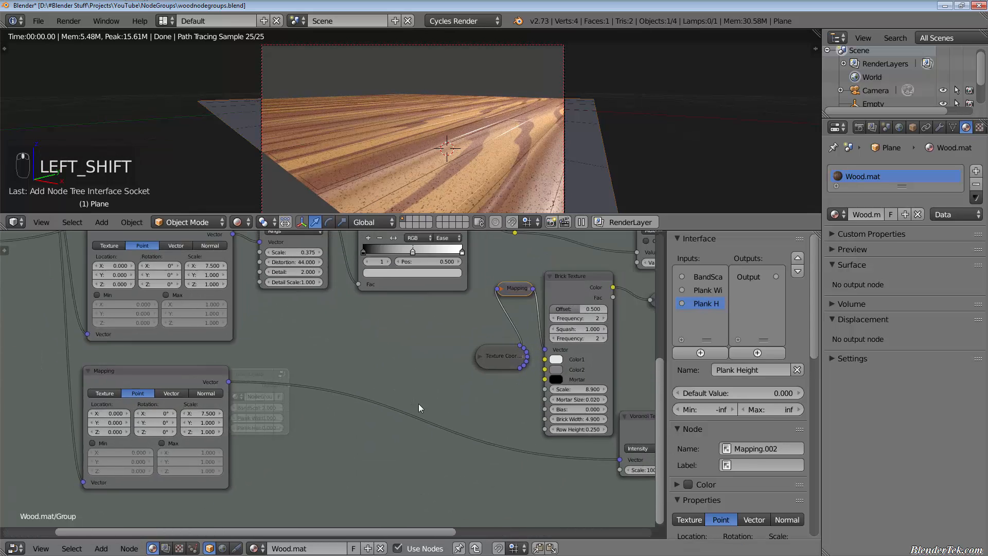
{"action": "left_click", "coordinate": [133, 315]}
{"action": "key", "text": "g"}
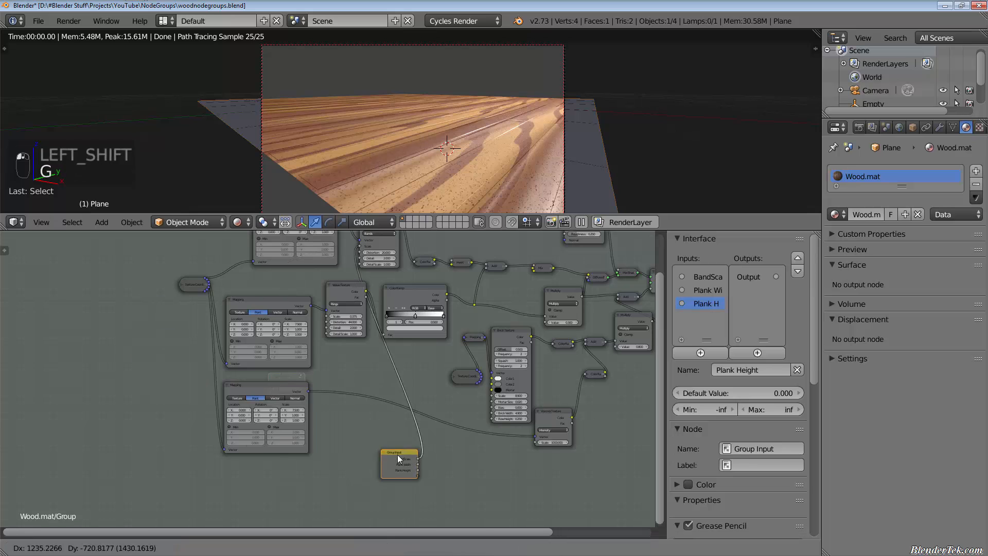
{"action": "left_click", "coordinate": [440, 421]}
{"action": "scroll", "coordinate": [440, 421], "scroll_direction": "up", "scroll_amount": 6}
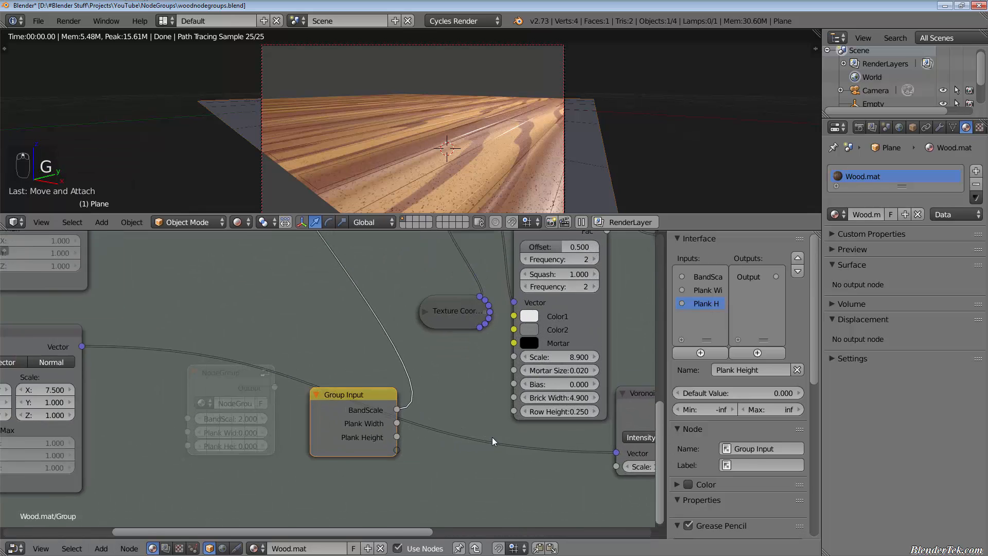
{"action": "middle_click_drag", "start_coordinate": [496, 420], "coordinate": [407, 444]}
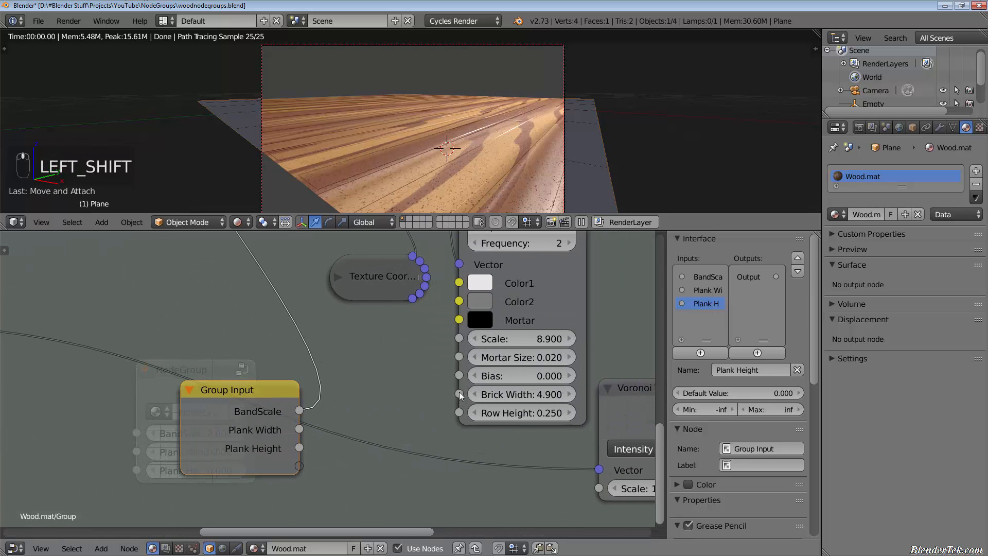
{"action": "left_click_drag", "start_coordinate": [460, 395], "coordinate": [299, 447]}
{"action": "left_click_drag", "start_coordinate": [458, 412], "coordinate": [290, 424]}
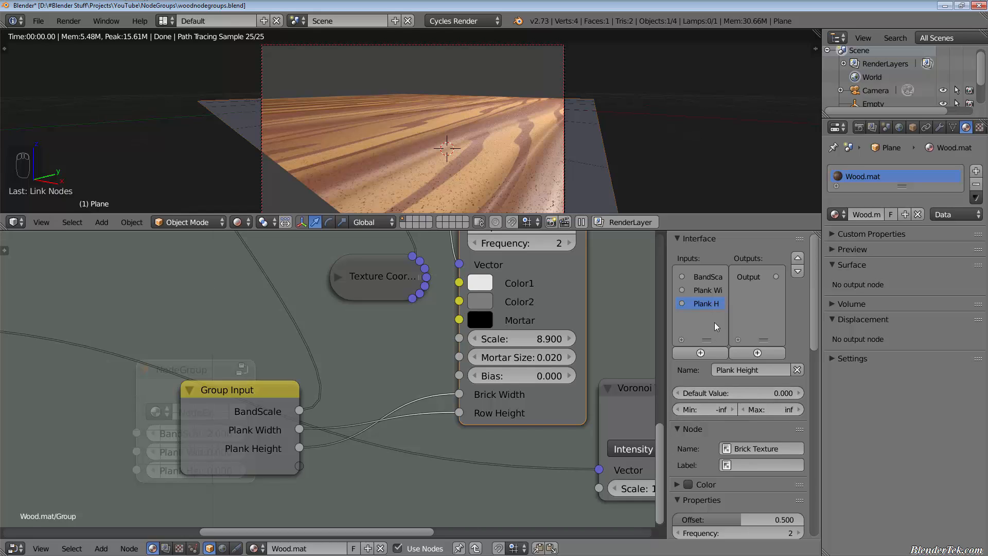
{"action": "left_click", "coordinate": [707, 291]}
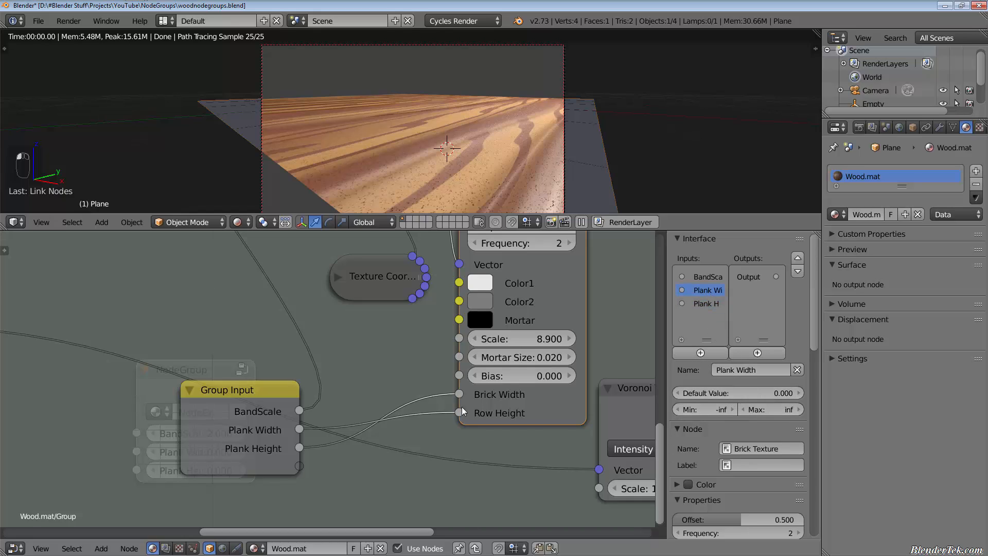
{"action": "right_click_drag", "start_coordinate": [435, 393], "coordinate": [422, 442], "text": "ctrl"}
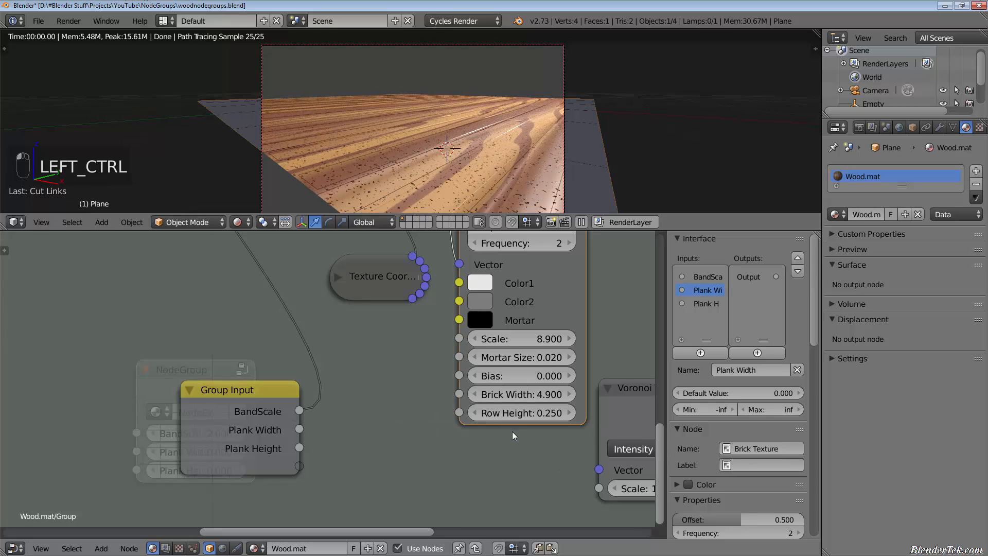
Set the default value of the Plank Height group input to 4.9.
{"action": "left_click", "coordinate": [707, 303]}
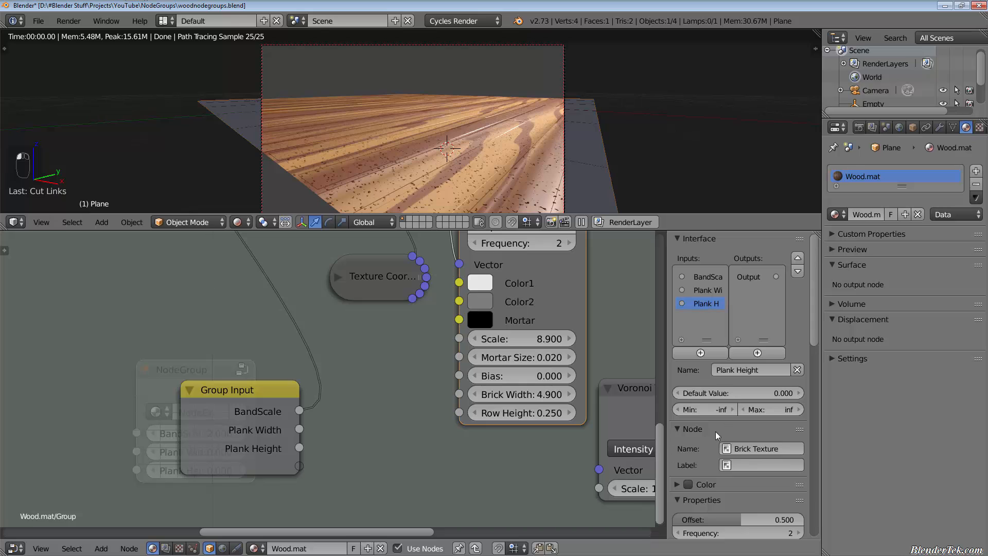
{"action": "left_click", "coordinate": [739, 396]}
{"action": "type", "text": "2"}
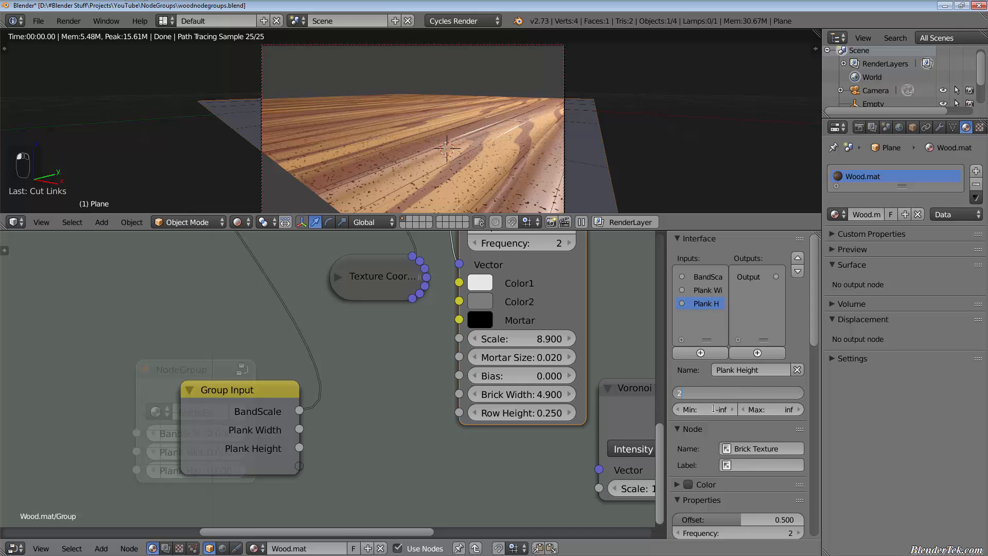
{"action": "type", "text": ".9"}
{"action": "key", "text": "Return"}
{"action": "left_click", "coordinate": [735, 390]}
{"action": "type", "text": "4.9"}
{"action": "key", "text": "Return"}
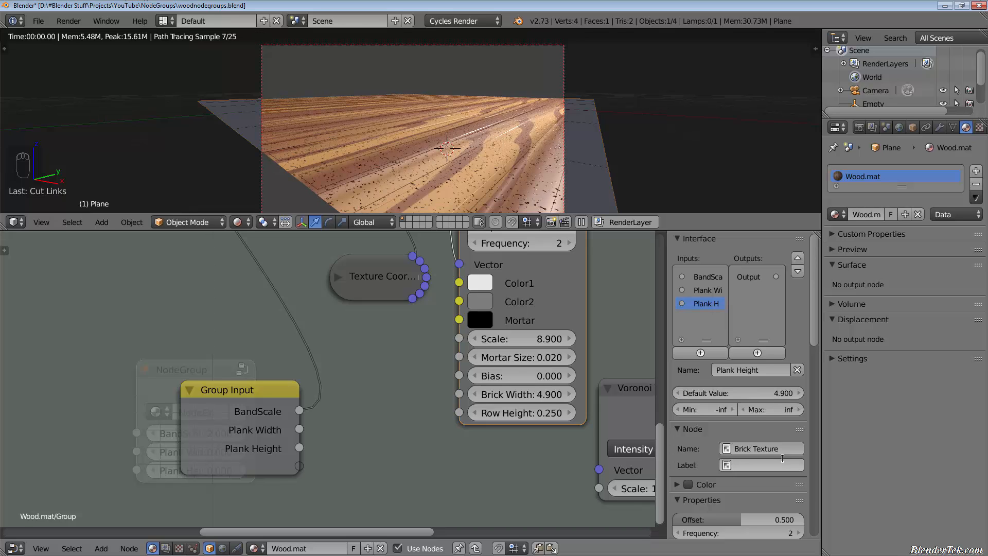
Set the default value of the BandScale group input to 0.25.
{"action": "left_click", "coordinate": [711, 282]}
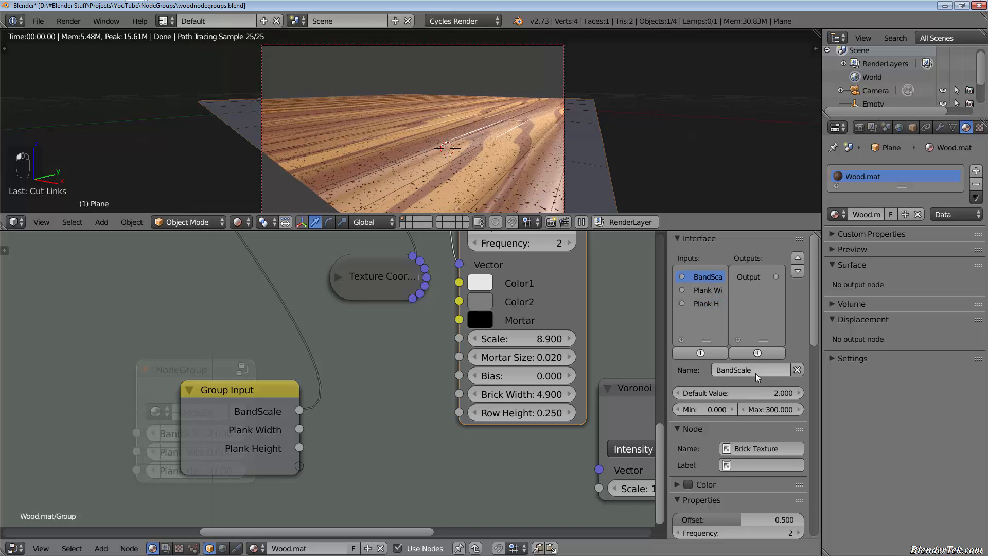
{"action": "left_click", "coordinate": [756, 392]}
{"action": "type", "text": ".25"}
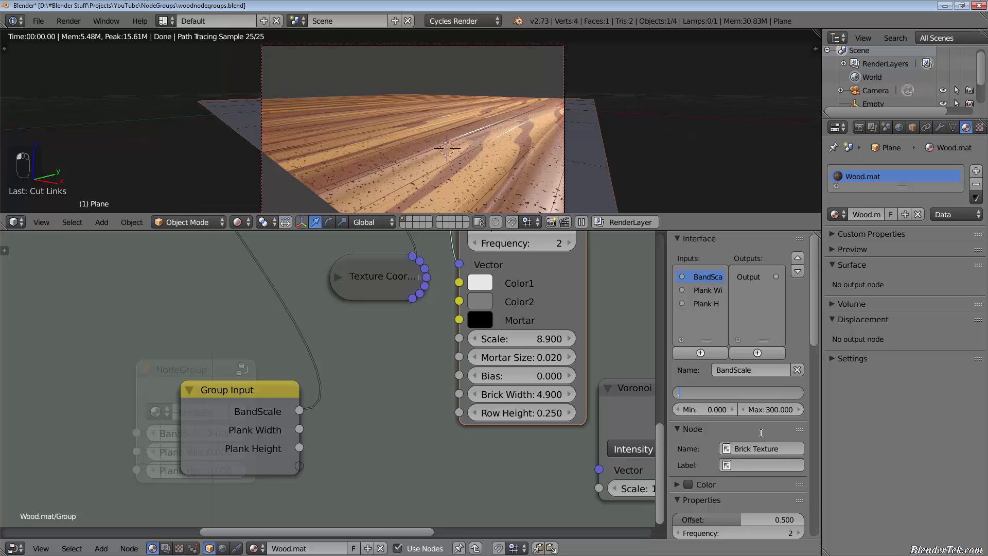
{"action": "key", "text": "Return"}
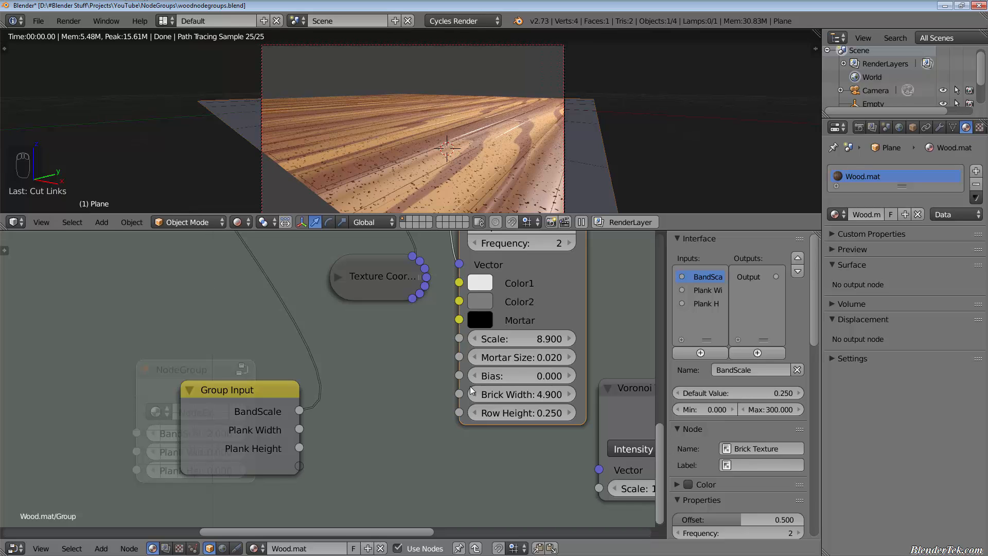
Link the Brick Texture's Brick Width to Plank Height and its Row Height to Plank Width on the Group Input node.
{"action": "left_click_drag", "start_coordinate": [459, 394], "coordinate": [483, 412]}
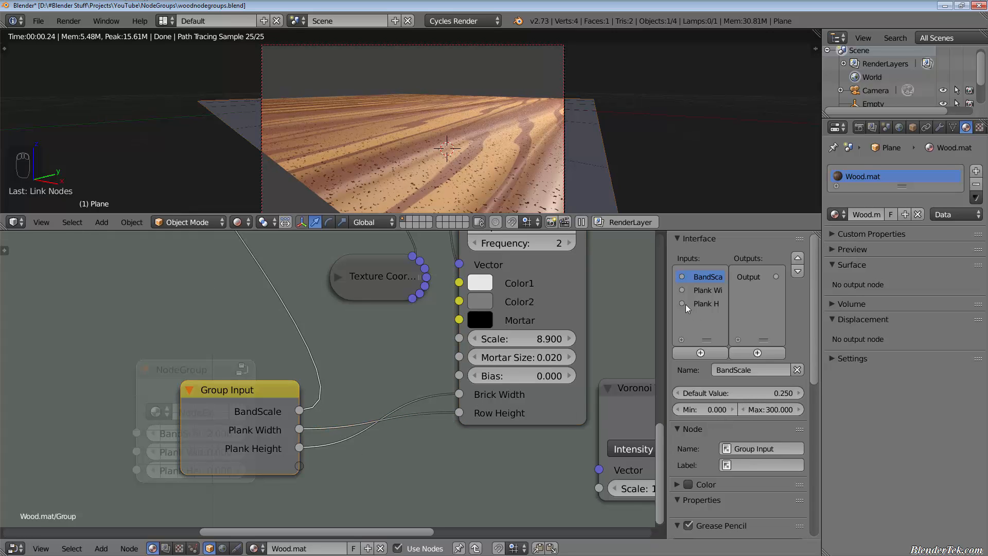
Try to set the minimum of the Plank Width group input to 0.
{"action": "left_click", "coordinate": [700, 291]}
{"action": "left_click", "coordinate": [721, 410]}
{"action": "type", "text": "0"}
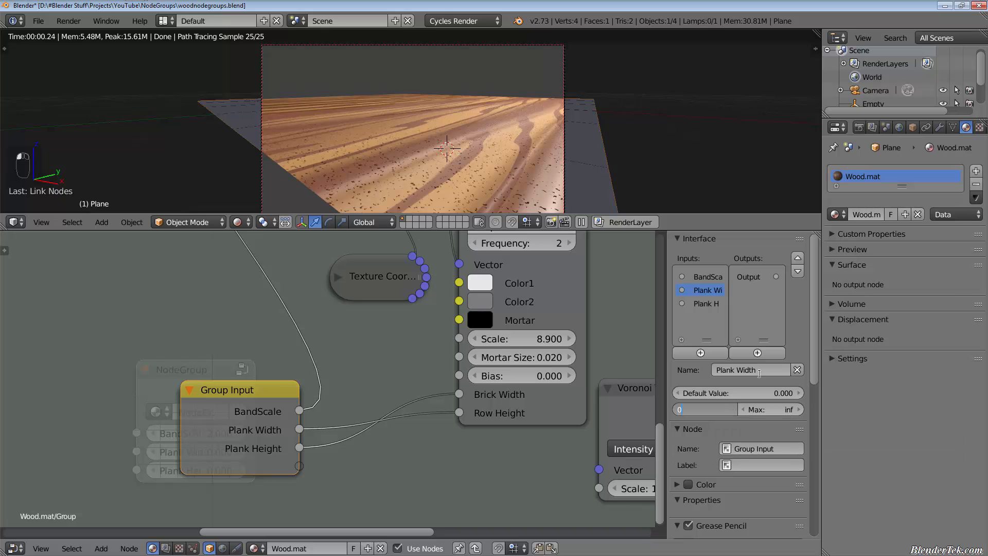
Set the minimum of the Plank Height group input to 0 and exit the node group.
{"action": "double_click", "coordinate": [720, 303]}
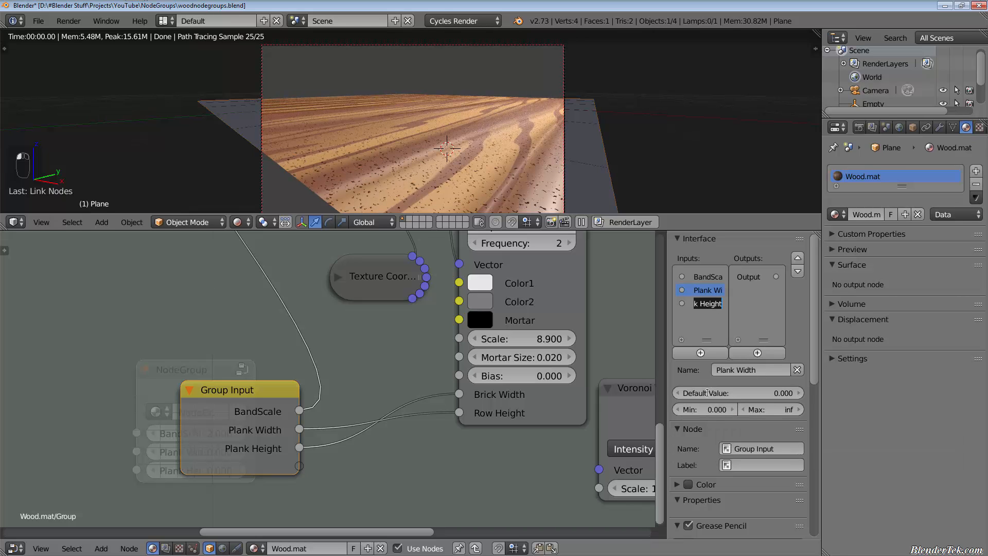
{"action": "left_click", "coordinate": [698, 303]}
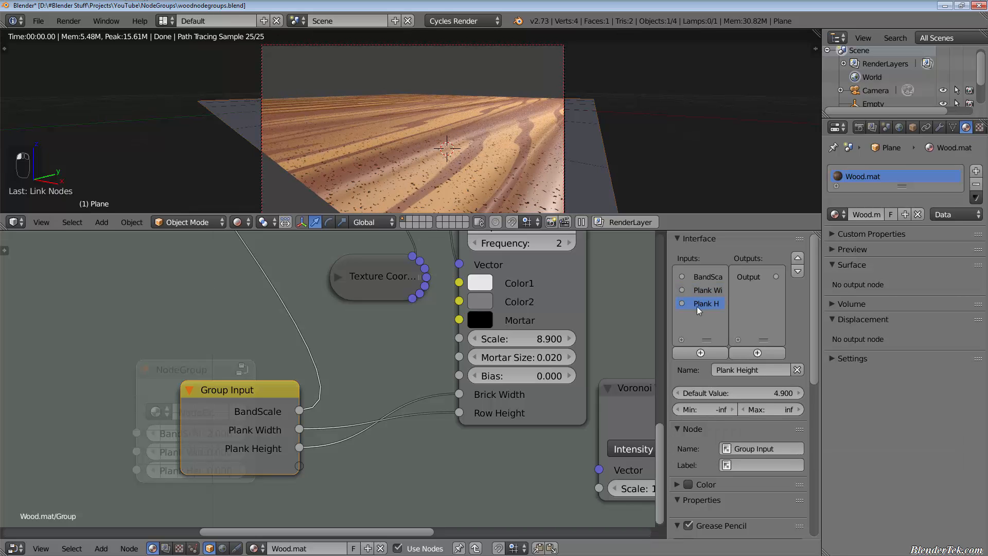
{"action": "left_click", "coordinate": [705, 409]}
{"action": "type", "text": "0"}
{"action": "key", "text": "Return"}
{"action": "scroll", "coordinate": [382, 467], "scroll_direction": "down", "scroll_amount": 5}
{"action": "key", "text": "Tab"}
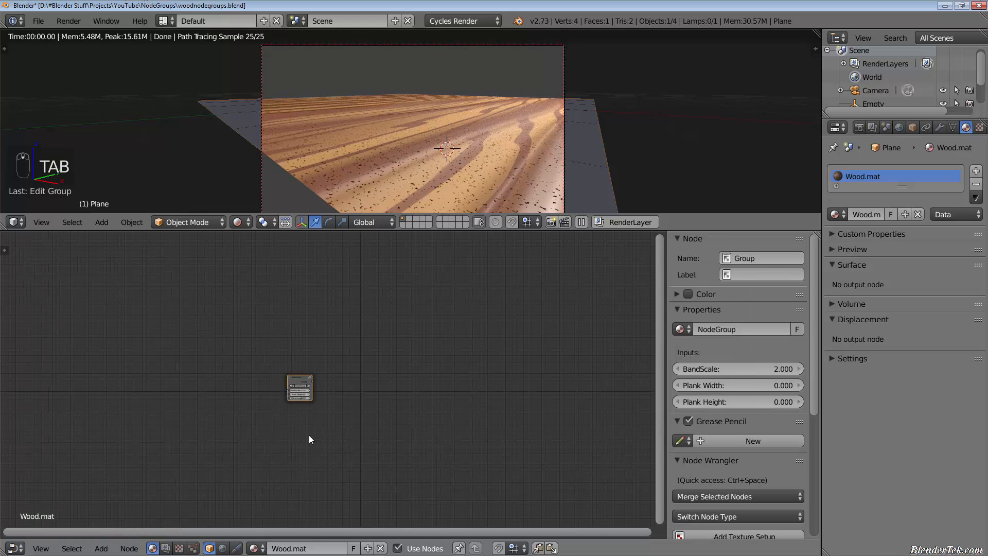
Set the NodeGroup node's Plank Width to 8.1 and Plank Height to 2, and save the file.
{"action": "scroll", "coordinate": [292, 392], "scroll_direction": "up", "scroll_amount": 8}
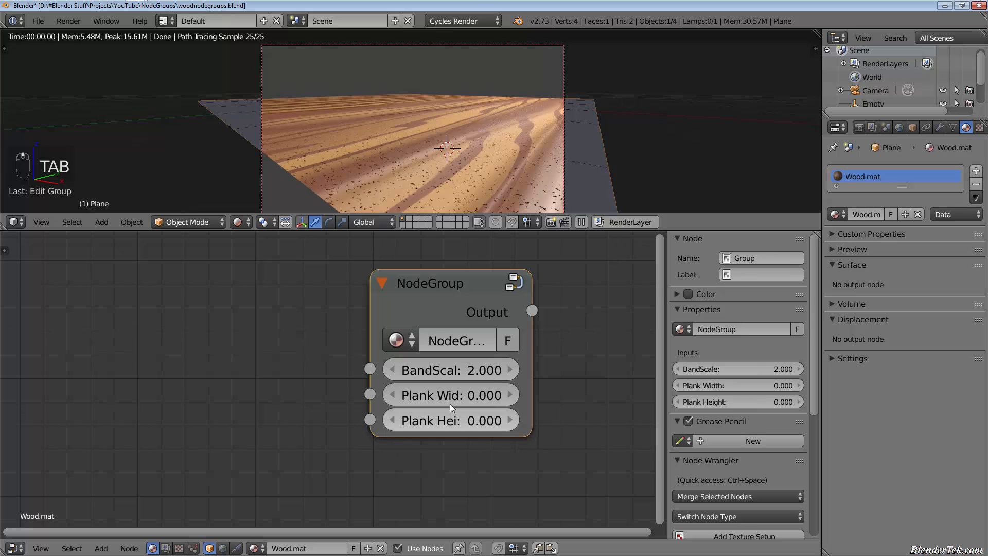
{"action": "left_click_drag", "start_coordinate": [442, 396], "coordinate": [453, 421]}
{"action": "key", "text": "ctrl+s"}
{"action": "left_click", "coordinate": [278, 388]}
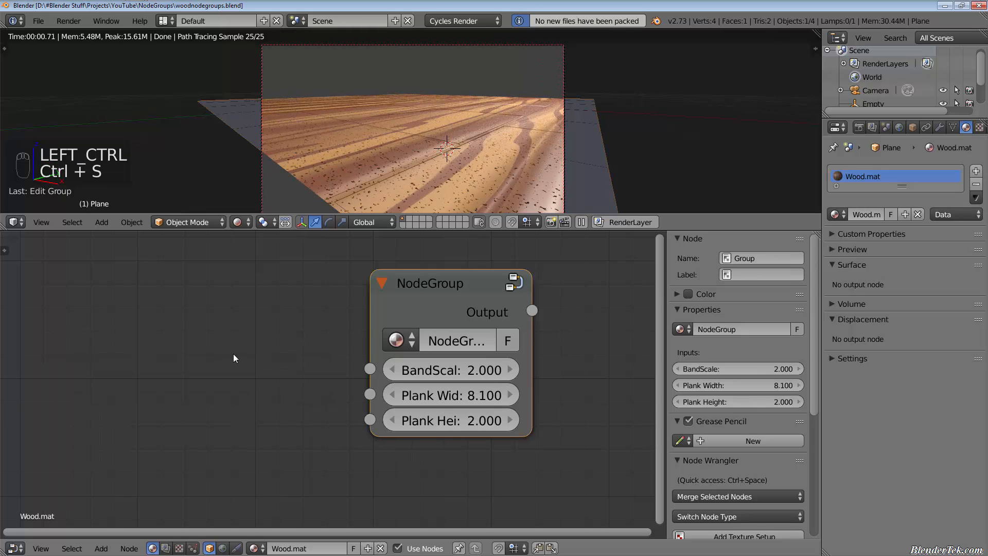
Switch to the other Blender window and append NodeGroup from the NodeTree data of woodnodegroups.blend.
{"action": "left_click", "coordinate": [135, 5]}
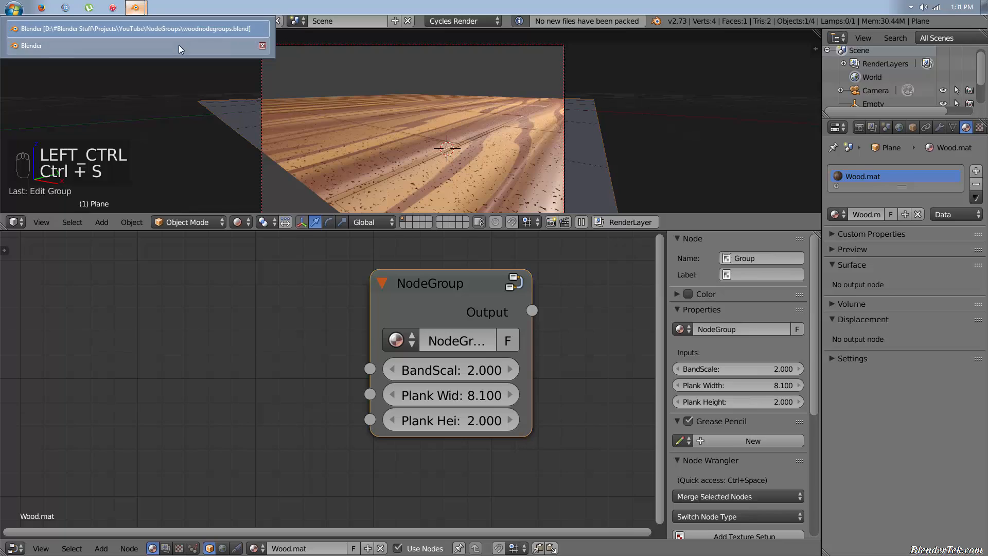
{"action": "left_click", "coordinate": [178, 45]}
{"action": "scroll", "coordinate": [492, 120], "scroll_direction": "up", "scroll_amount": 4}
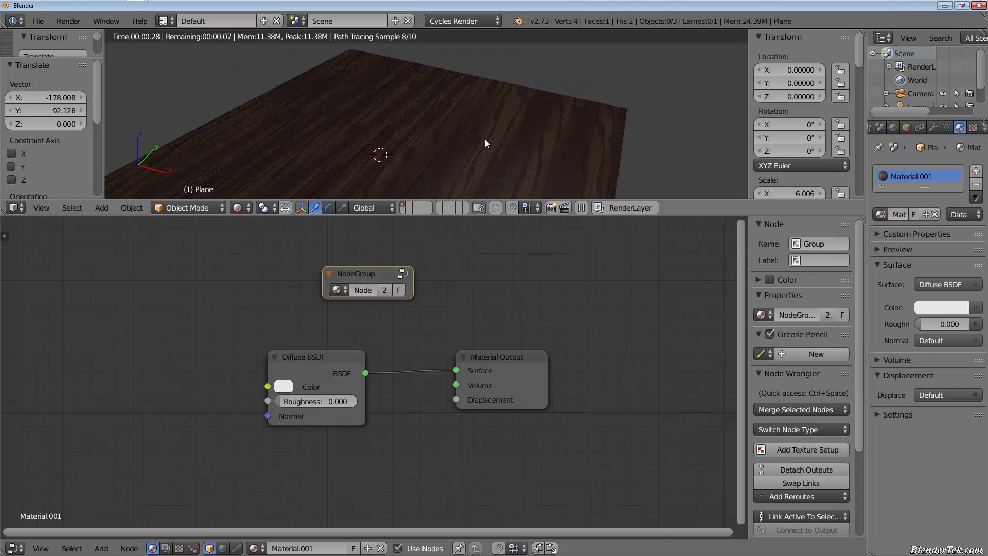
{"action": "scroll", "coordinate": [469, 146], "scroll_direction": "down", "scroll_amount": 2}
{"action": "scroll", "coordinate": [469, 150], "scroll_direction": "down", "scroll_amount": 2}
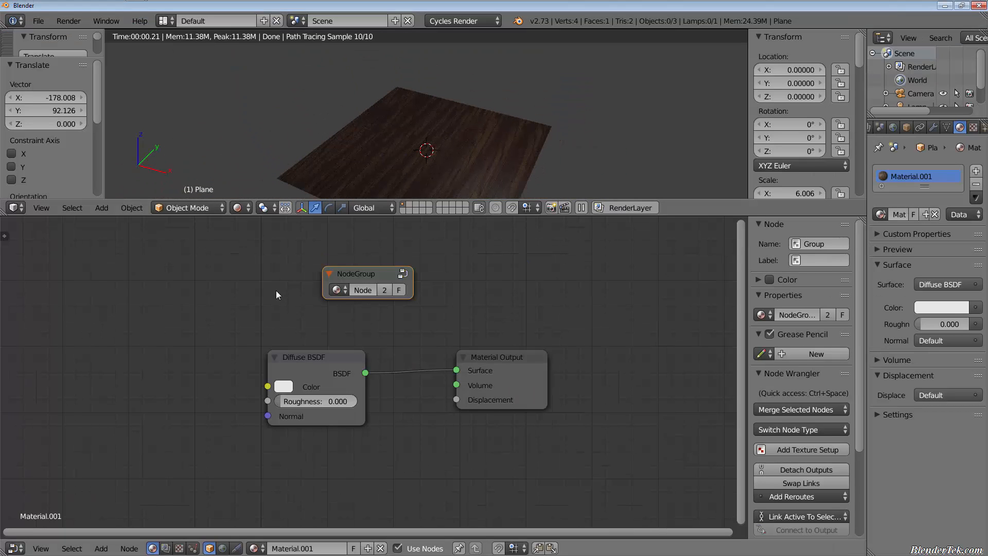
{"action": "key", "text": "shift+F1"}
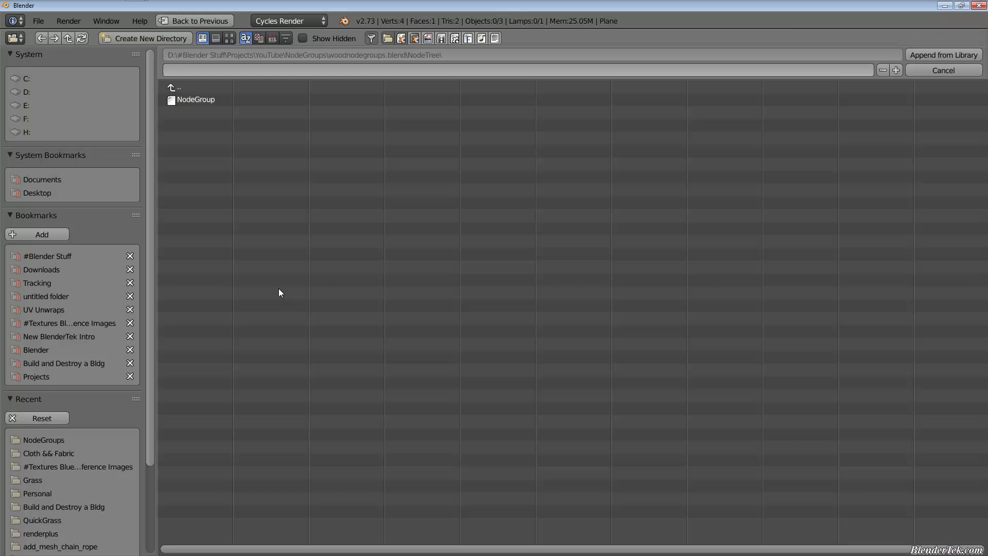
{"action": "double_click", "coordinate": [191, 100]}
Swap the group node's node tree for the newly appended NodeGroup.002.
{"action": "scroll", "coordinate": [308, 310], "scroll_direction": "up", "scroll_amount": 3}
{"action": "left_click", "coordinate": [338, 281]}
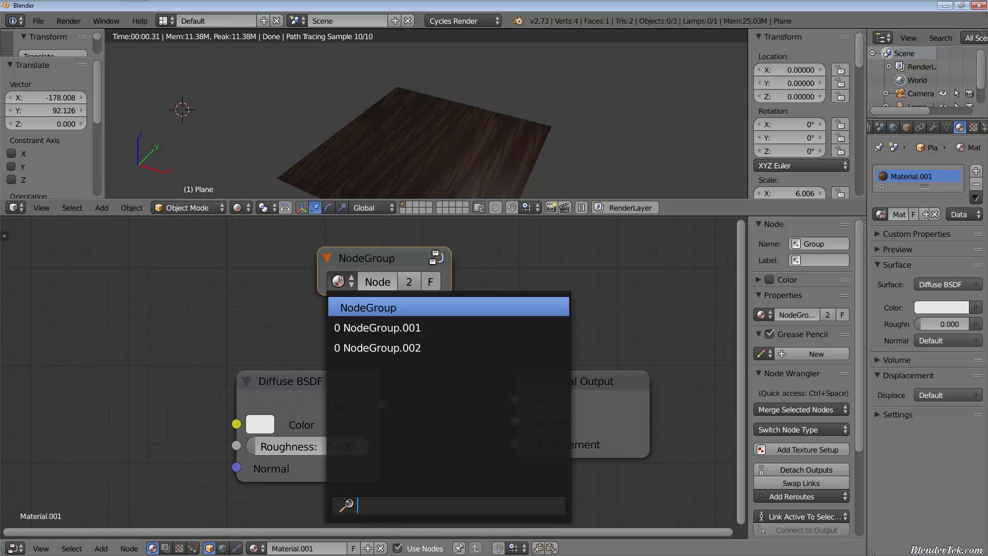
{"action": "left_click", "coordinate": [358, 348]}
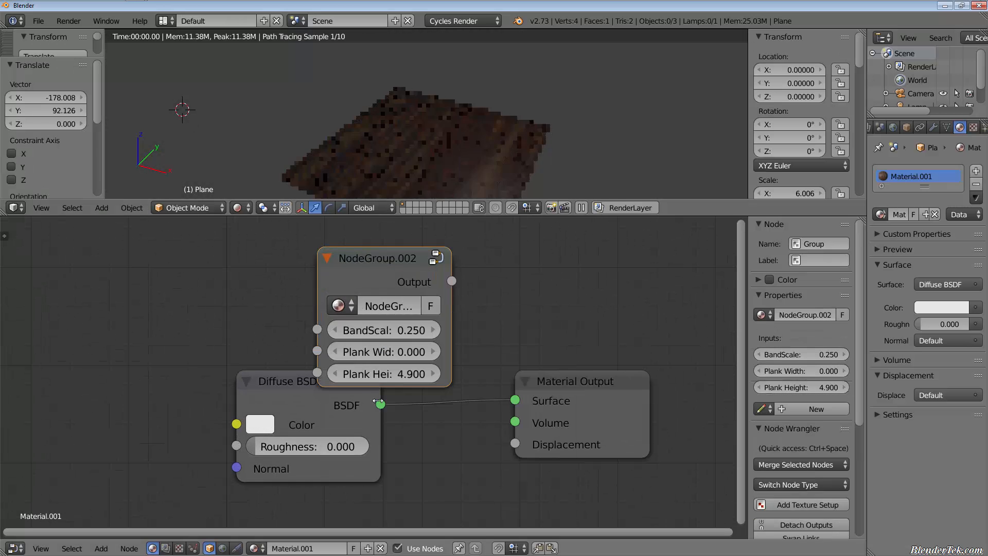
Delete the Diffuse BSDF and Material Output nodes from Material.001.
{"action": "left_click", "coordinate": [305, 387]}
{"action": "key", "text": "x"}
{"action": "left_click", "coordinate": [538, 382]}
{"action": "key", "text": "x"}
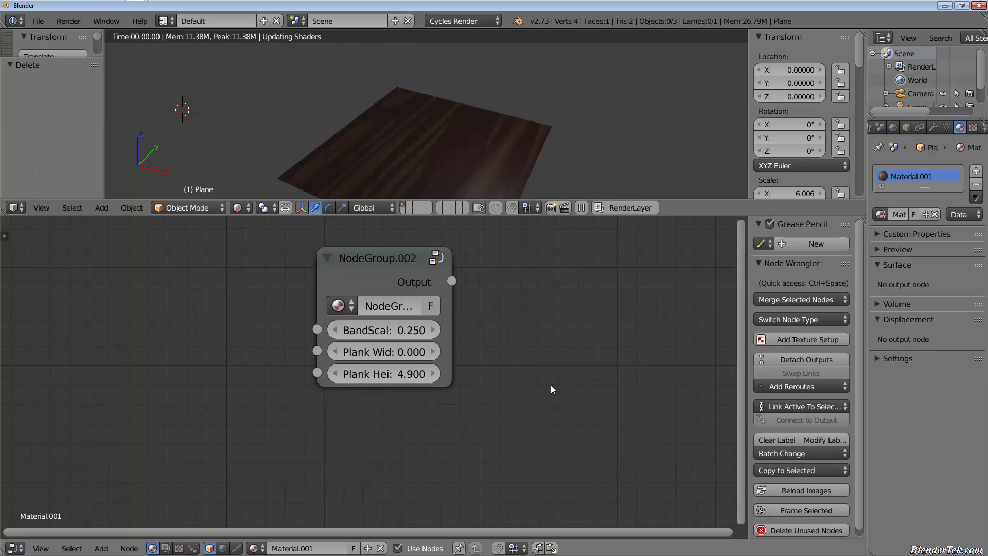
Set the NodeGroup.002 node's BandScale to 6.75, Plank Width to 7.6 and Plank Height to 9.9.
{"action": "key", "text": "Home"}
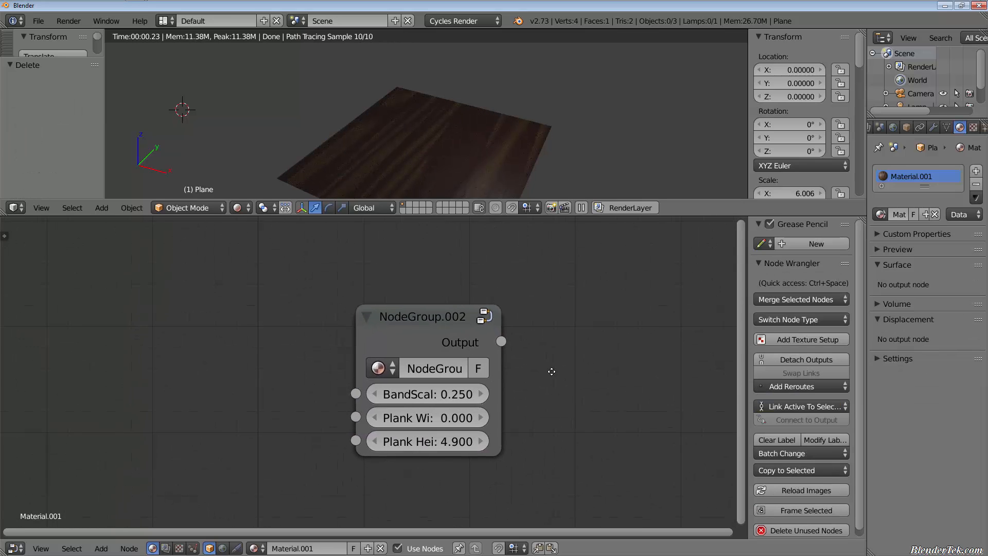
{"action": "scroll", "coordinate": [469, 403], "scroll_direction": "up", "scroll_amount": 2}
{"action": "scroll", "coordinate": [464, 403], "scroll_direction": "down", "scroll_amount": 1}
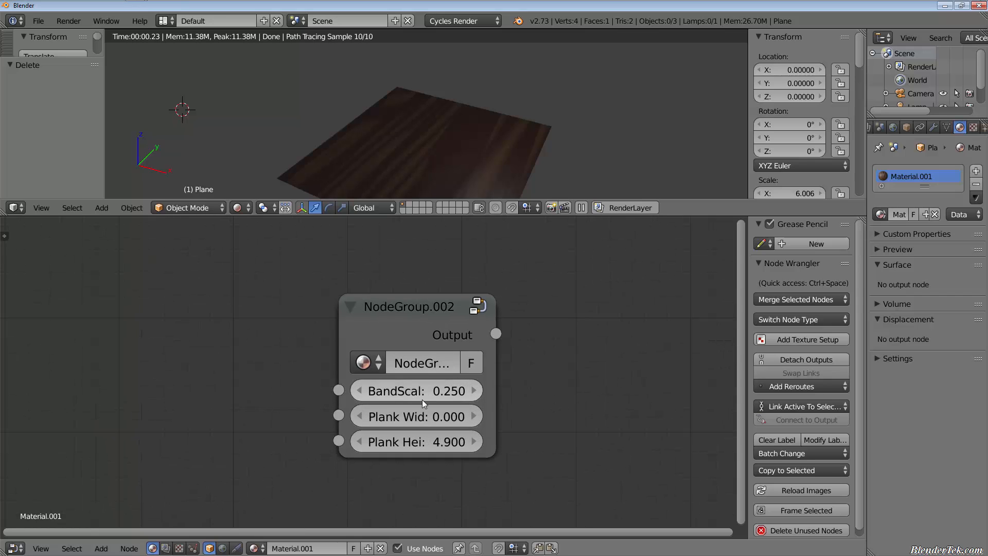
{"action": "left_click_drag", "start_coordinate": [422, 399], "coordinate": [413, 439]}
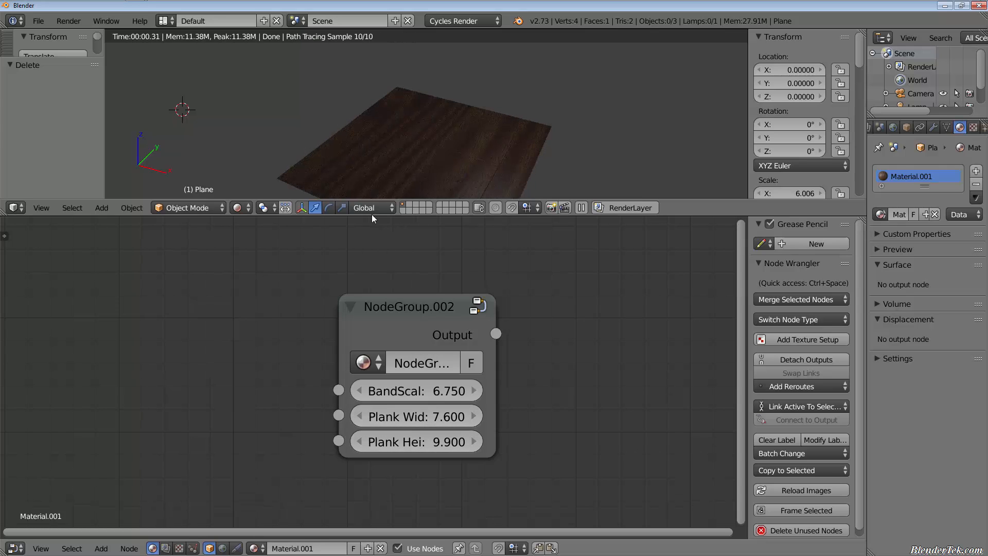